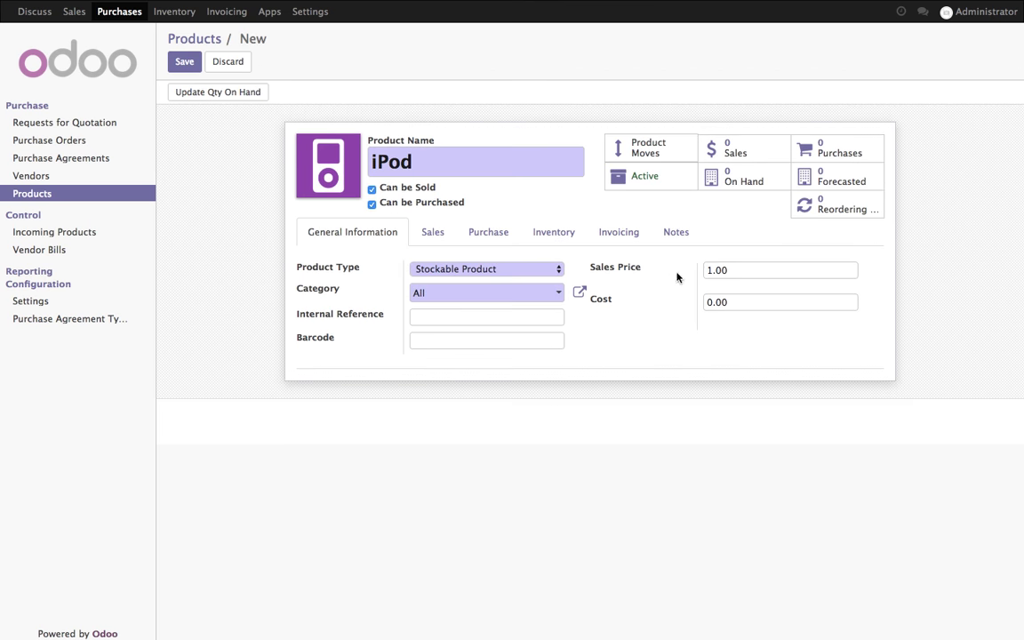
Step: Set the iPod product's sales price to 320 and check its inventory routes
{"action": "left_click", "coordinate": [651, 267]}
{"action": "type", "text": "320"}
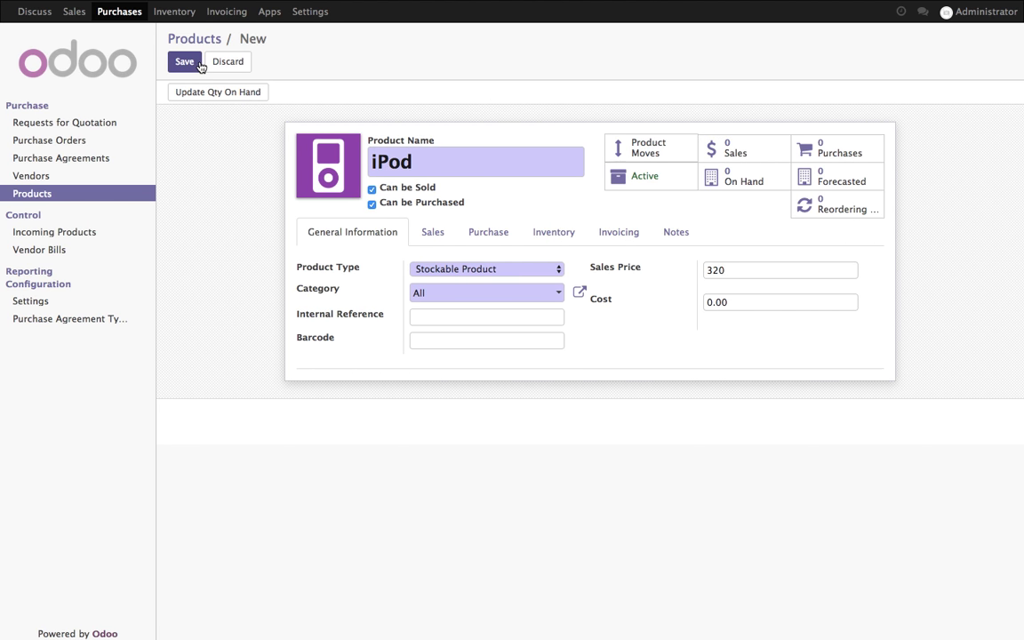
{"action": "left_click", "coordinate": [552, 232]}
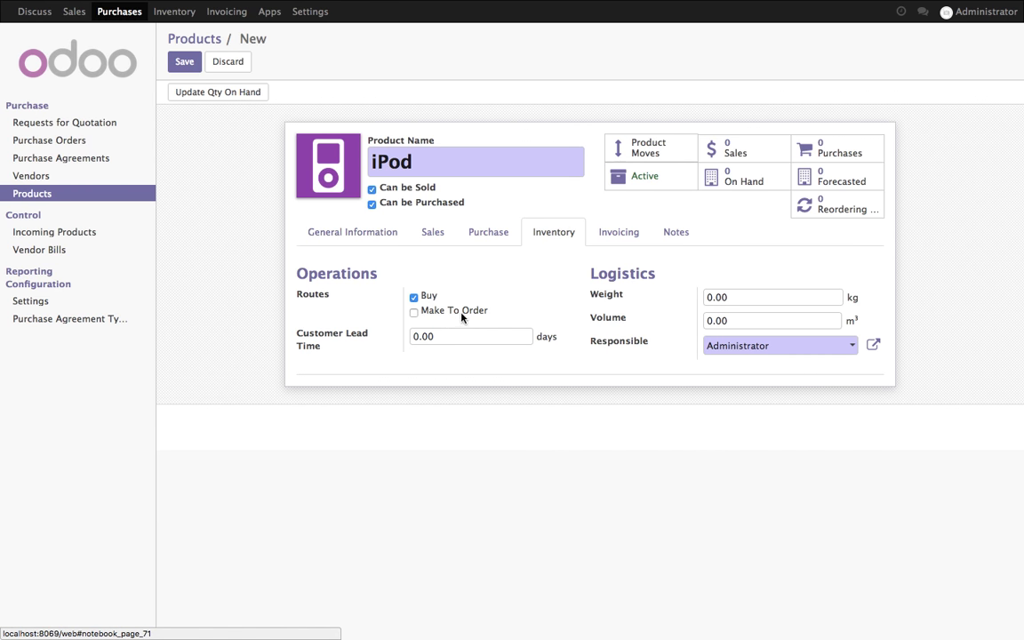
{"action": "left_click", "coordinate": [354, 232]}
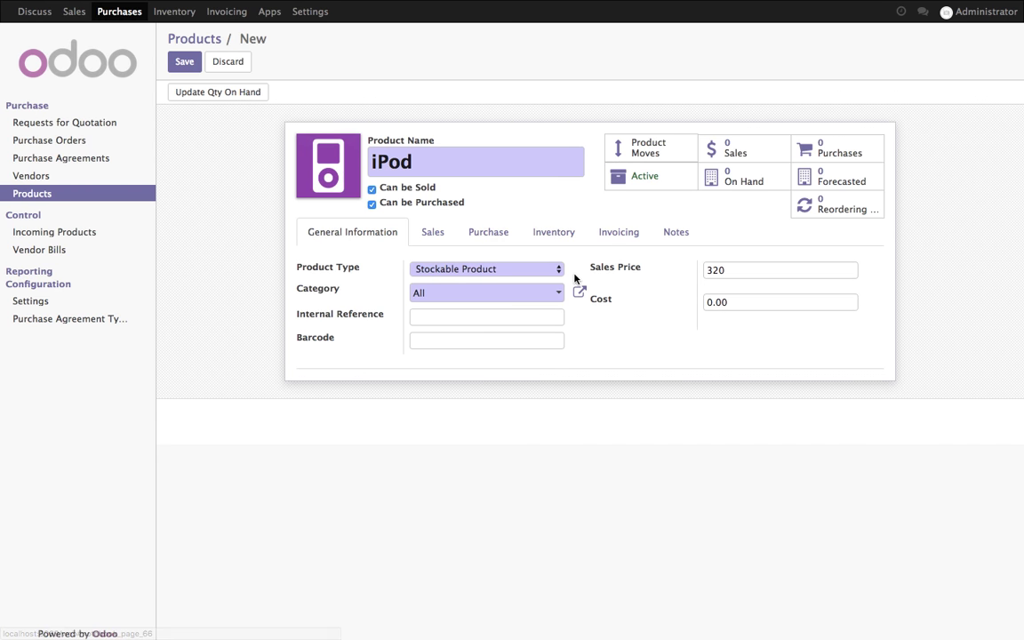
Step: Set the iPod's procurement to Propose a call for tenders and save the product
{"action": "left_click", "coordinate": [599, 235]}
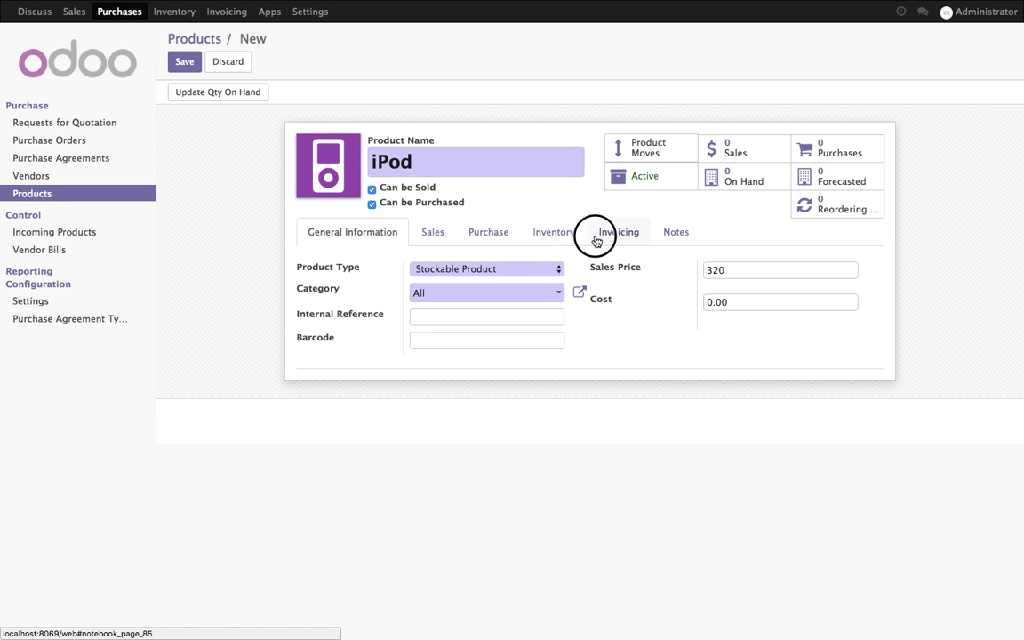
{"action": "left_click", "coordinate": [507, 237]}
{"action": "left_click", "coordinate": [471, 468]}
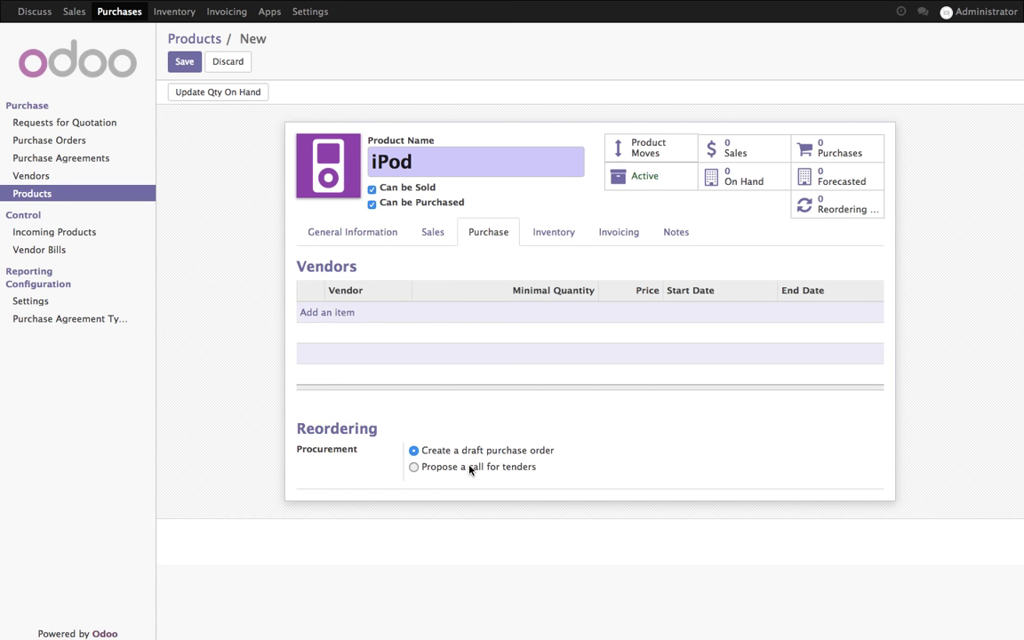
{"action": "left_click", "coordinate": [184, 62]}
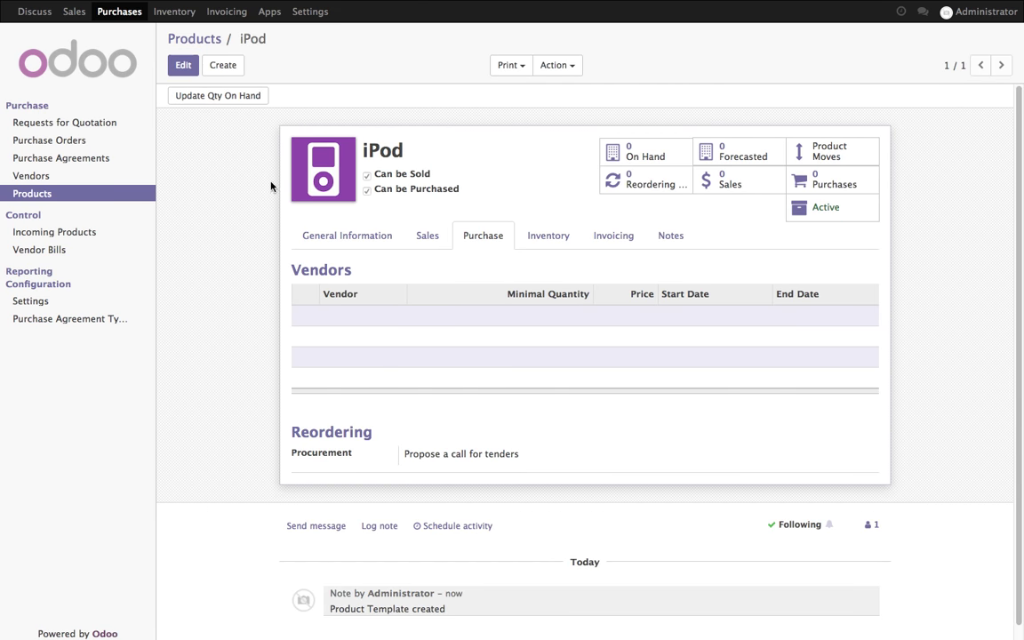
Step: Start a new product and give it the yellow computer picture as its image
{"action": "left_click", "coordinate": [318, 242]}
{"action": "left_click", "coordinate": [222, 71]}
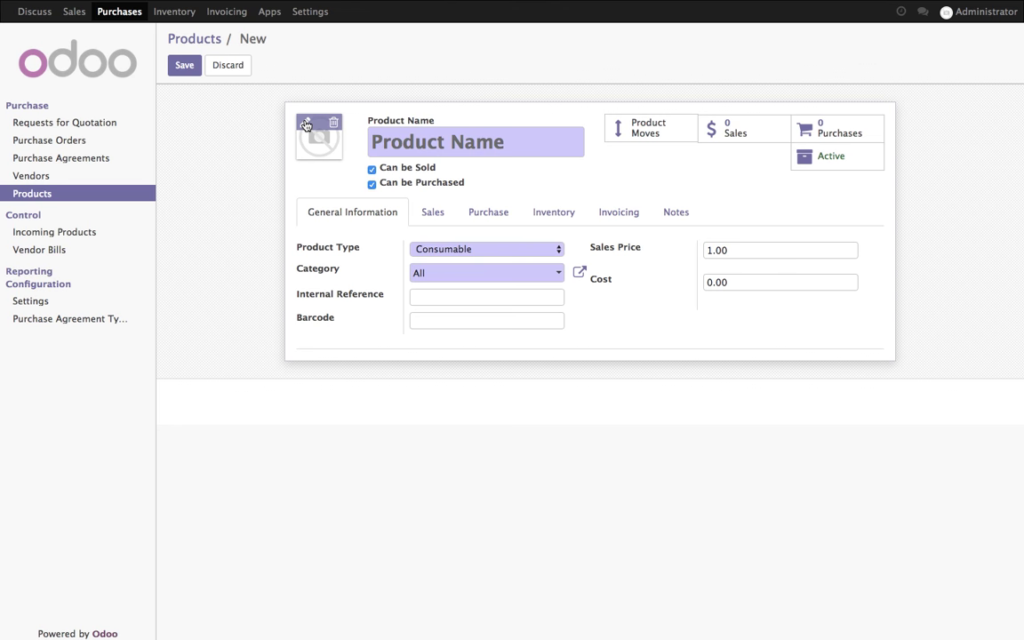
{"action": "left_click", "coordinate": [306, 124]}
{"action": "left_click", "coordinate": [400, 61]}
{"action": "double_click", "coordinate": [402, 61]}
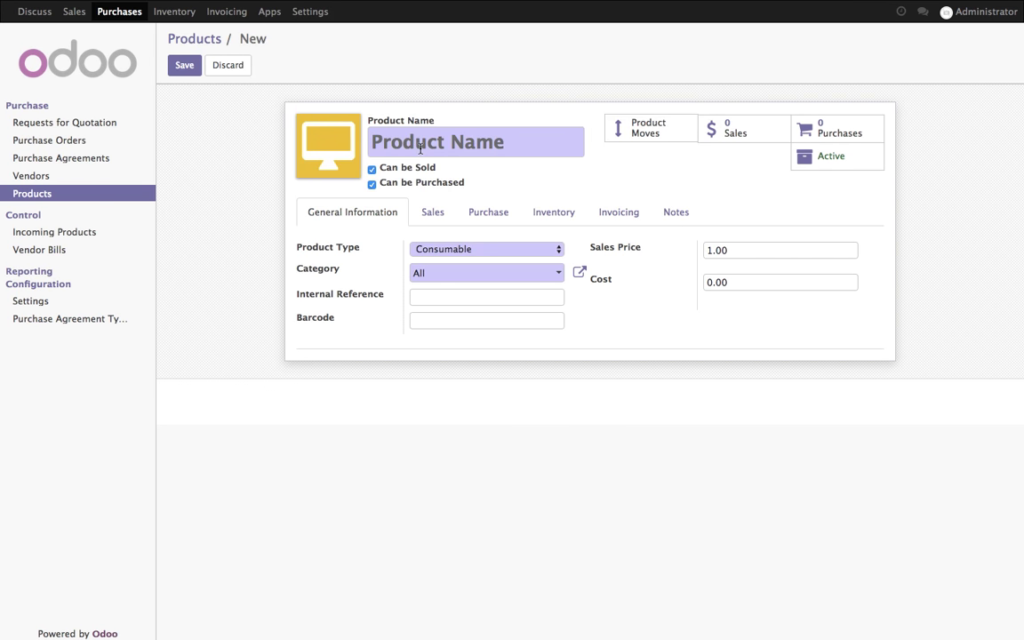
Step: Name the product iMac, make it a Stockable Product, and set its sales price to 1750
{"action": "left_click", "coordinate": [420, 148]}
{"action": "type", "text": "iMac"}
{"action": "left_click", "coordinate": [485, 250]}
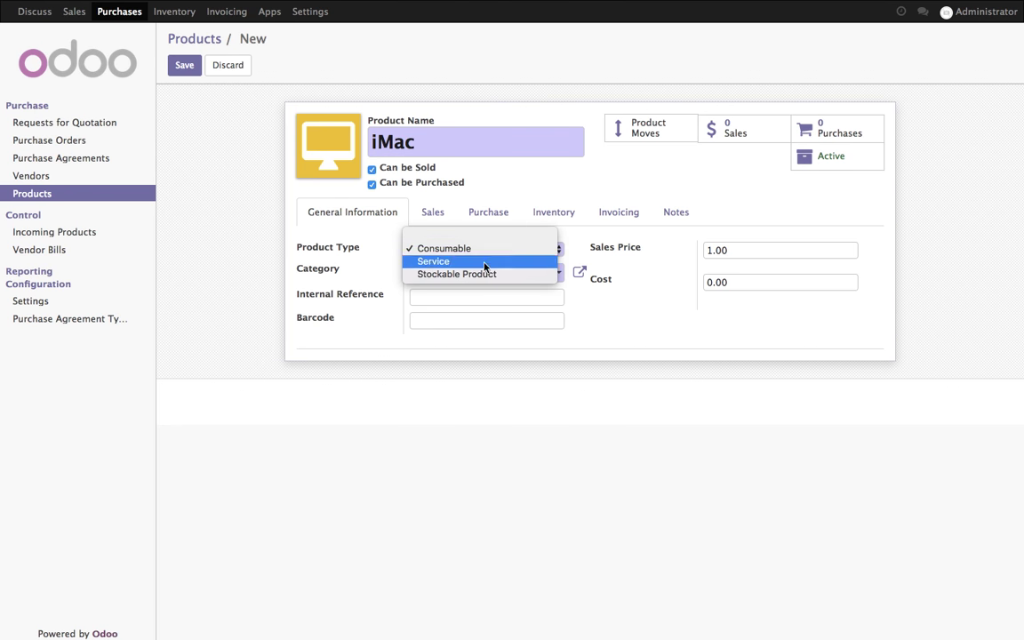
{"action": "left_click", "coordinate": [485, 274]}
{"action": "left_click", "coordinate": [649, 267]}
{"action": "type", "text": "1"}
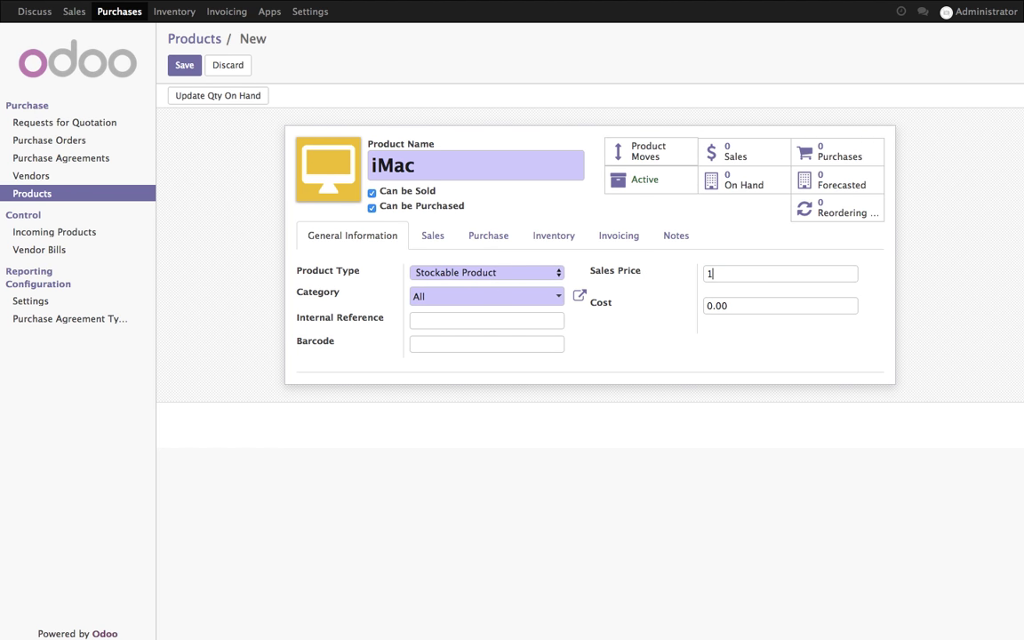
Step: Set the iMac's procurement to Propose a call for tenders and save the product
{"action": "left_click", "coordinate": [545, 238]}
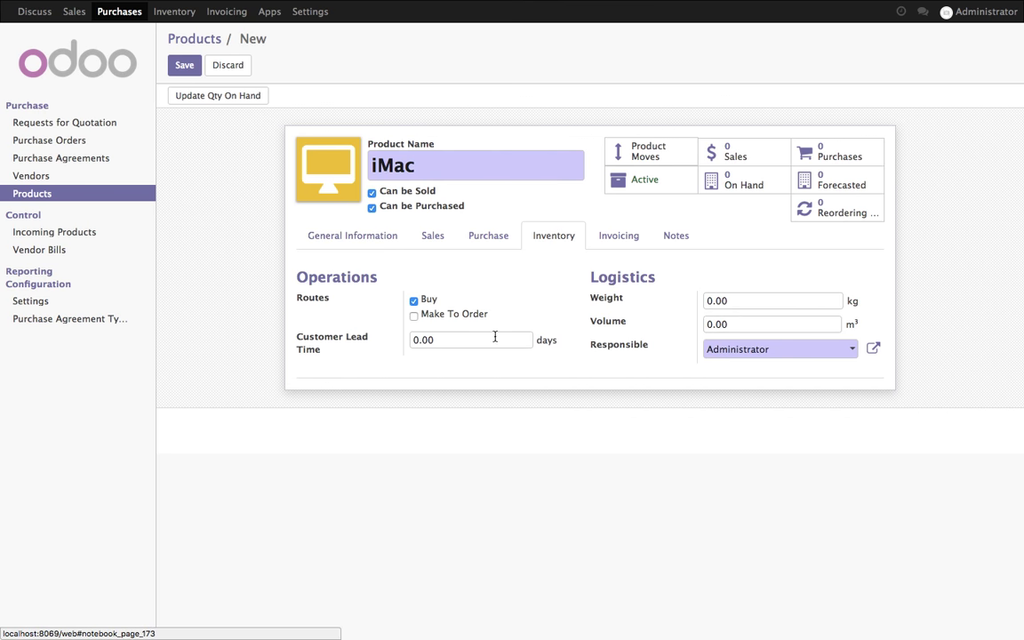
{"action": "left_click", "coordinate": [489, 238]}
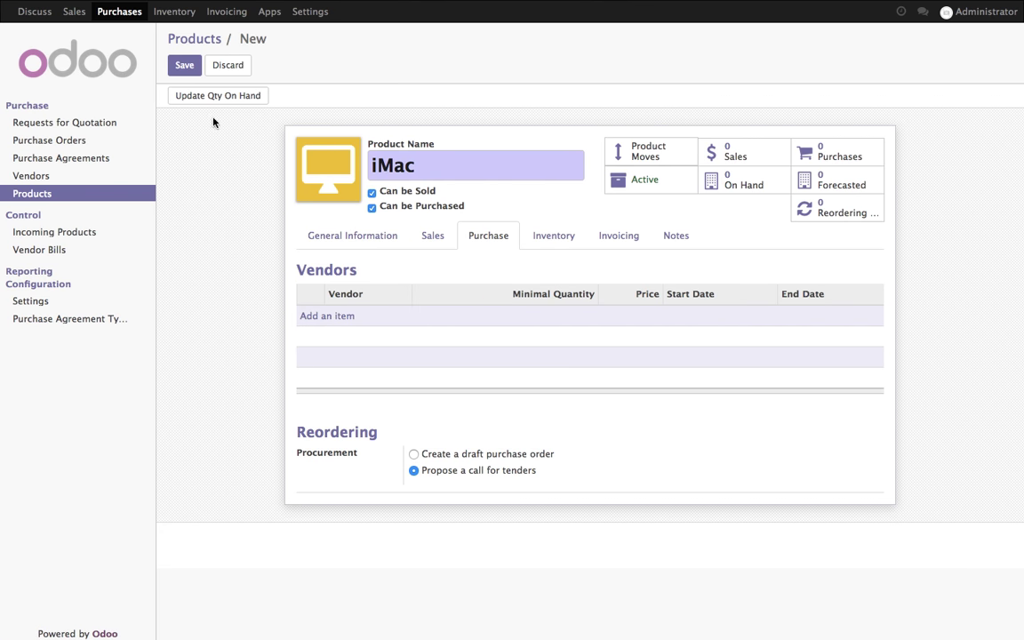
{"action": "left_click", "coordinate": [184, 65]}
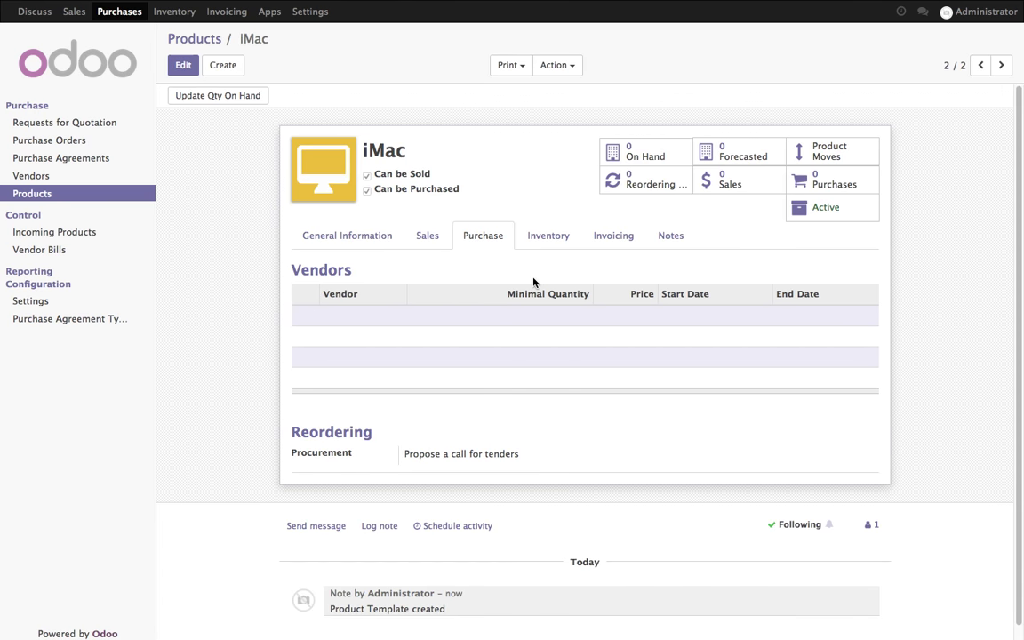
Step: Open the Purchase Tender agreement type for editing and check its Select multiple RFQ option
{"action": "left_click", "coordinate": [200, 40]}
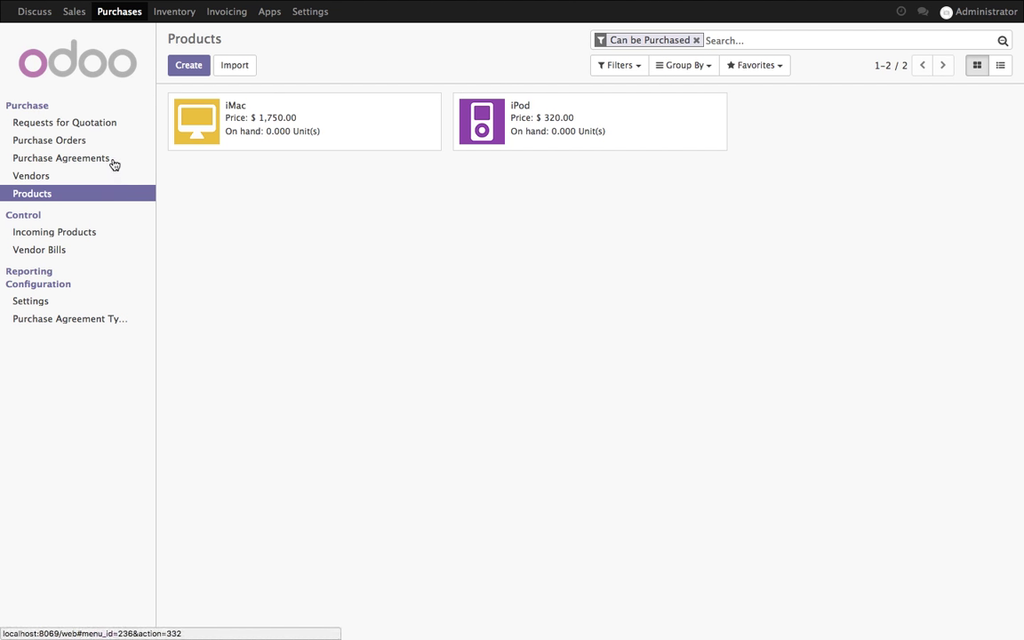
{"action": "left_click", "coordinate": [95, 322]}
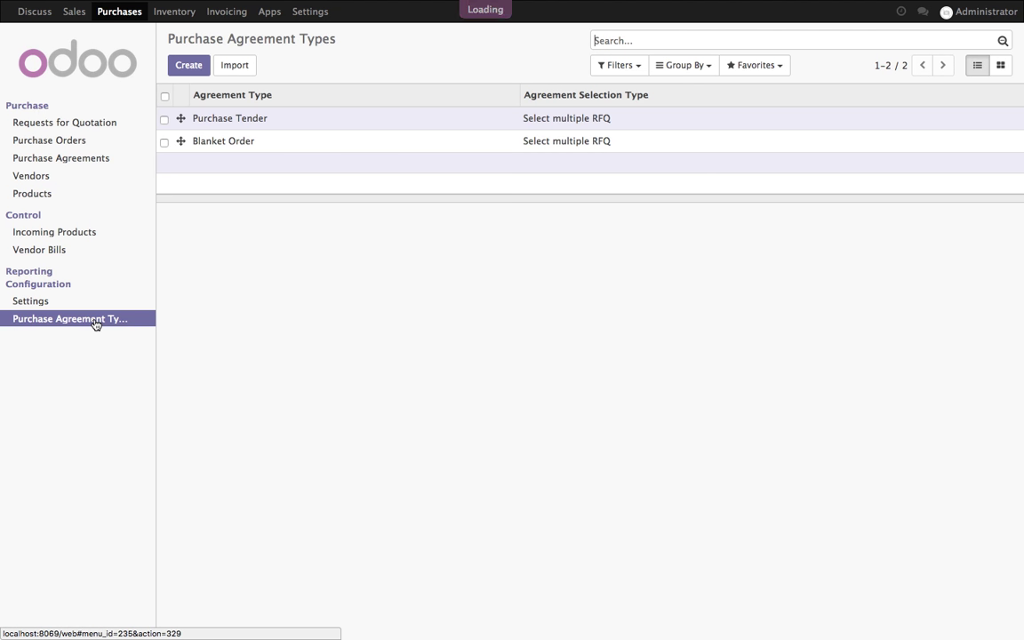
{"action": "left_click", "coordinate": [326, 126]}
{"action": "left_click", "coordinate": [183, 61]}
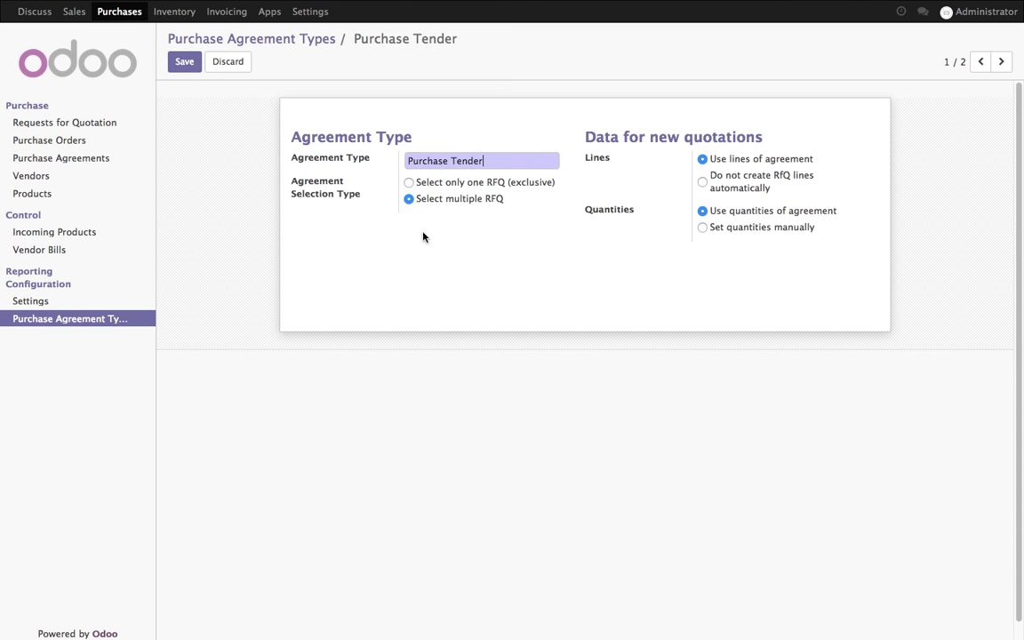
{"action": "left_click", "coordinate": [412, 199]}
Step: Create a new purchase agreement with reference TE00001 and Purchase Tender as the agreement type
{"action": "left_click", "coordinate": [82, 123]}
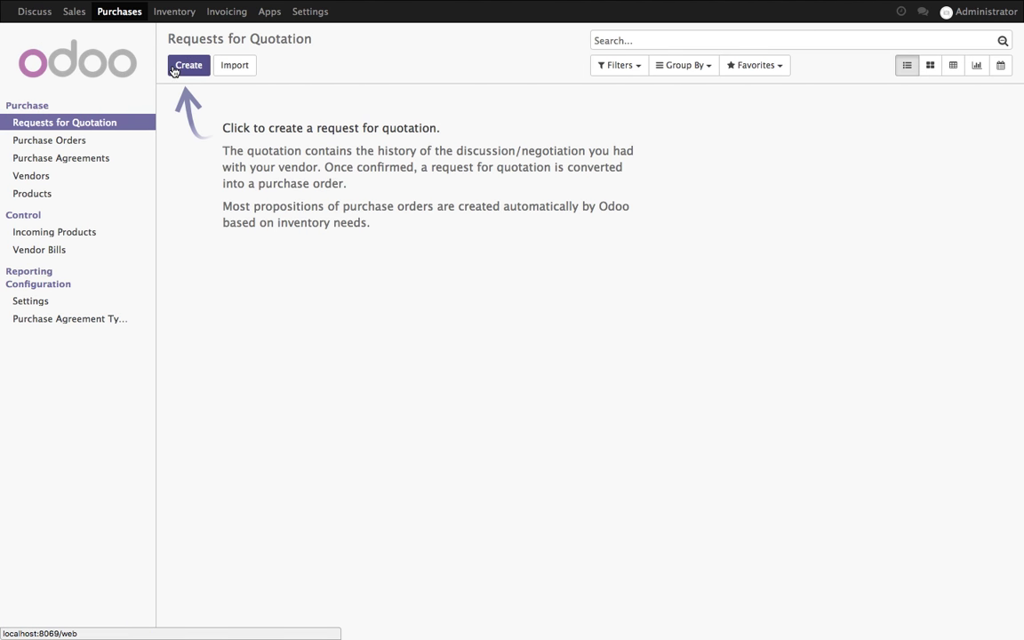
{"action": "left_click", "coordinate": [78, 163]}
{"action": "left_click", "coordinate": [195, 75]}
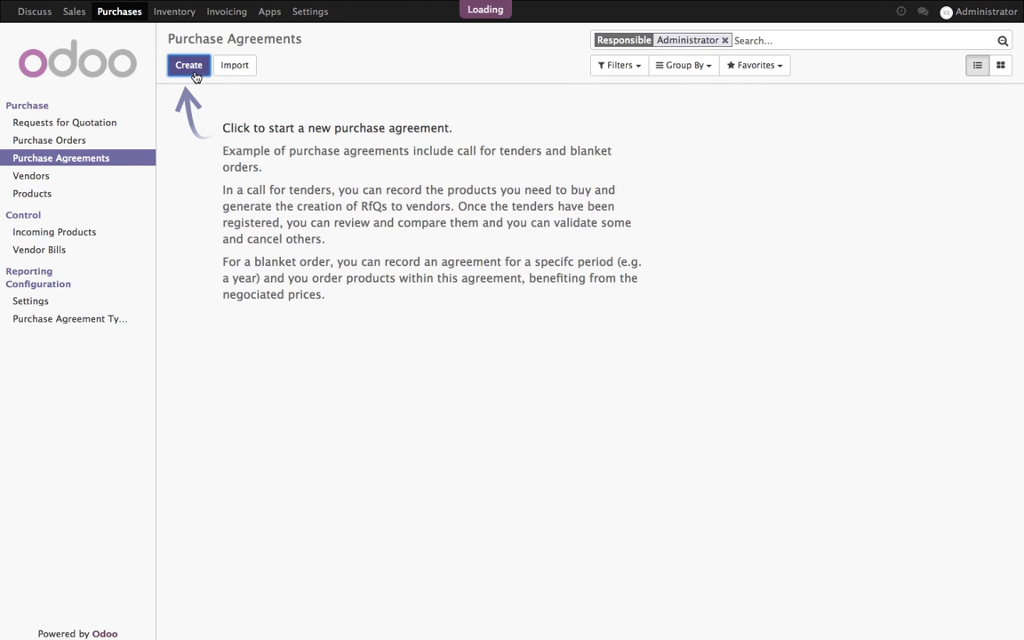
{"action": "key", "text": "BackSpace"}
{"action": "type", "text": "1"}
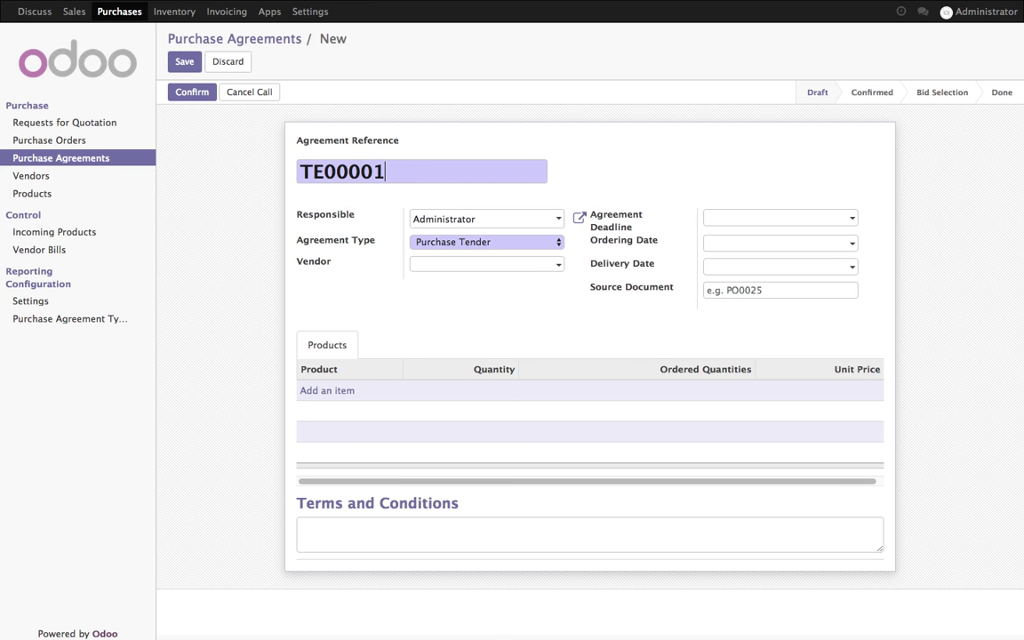
{"action": "left_click", "coordinate": [521, 249]}
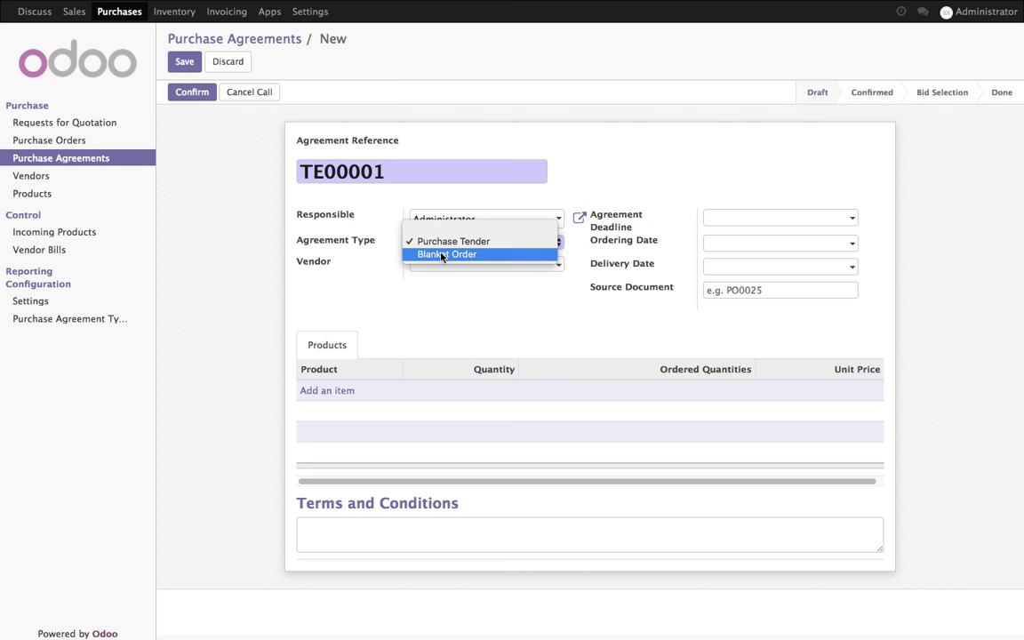
{"action": "left_click", "coordinate": [474, 242]}
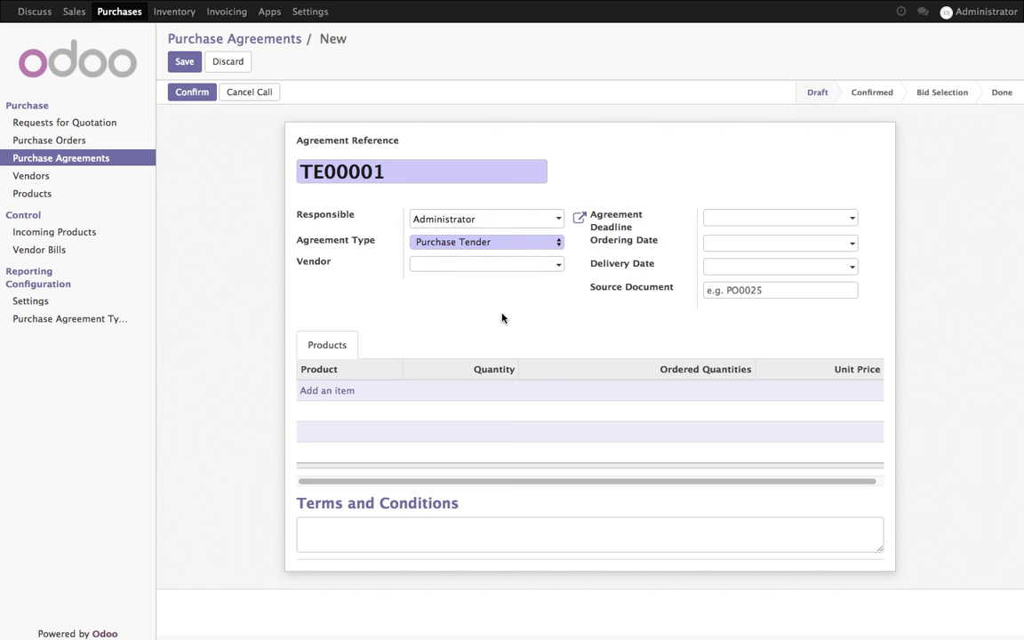
Step: Set the agreement deadline to 05/18/2018, the ordering date to 05/25/2018 and the delivery date to 05/31/2018
{"action": "left_click", "coordinate": [853, 220]}
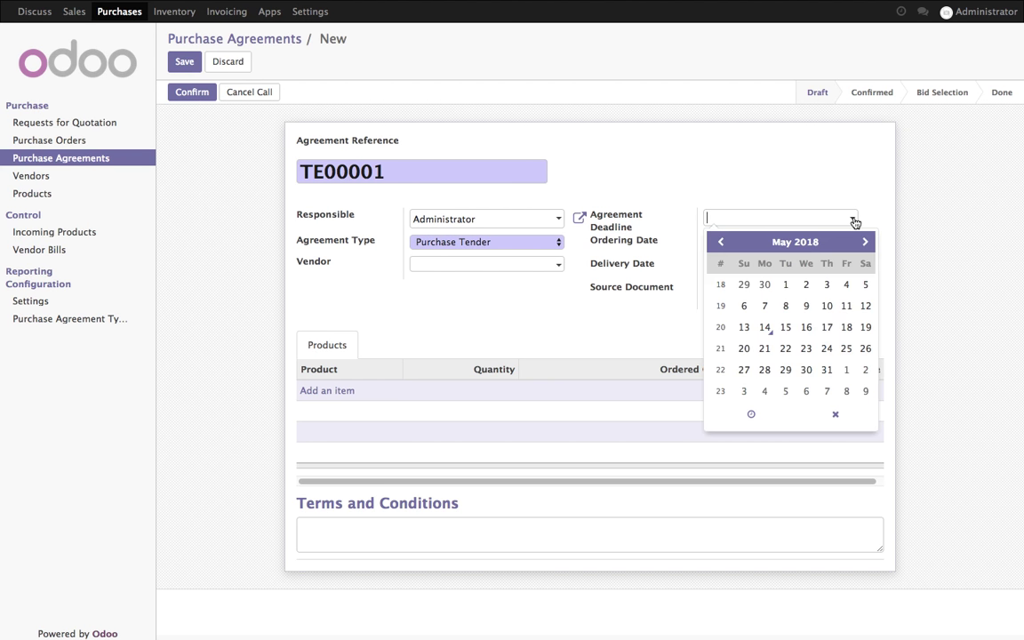
{"action": "left_click", "coordinate": [846, 327]}
{"action": "left_click", "coordinate": [893, 224]}
{"action": "left_click", "coordinate": [852, 246]}
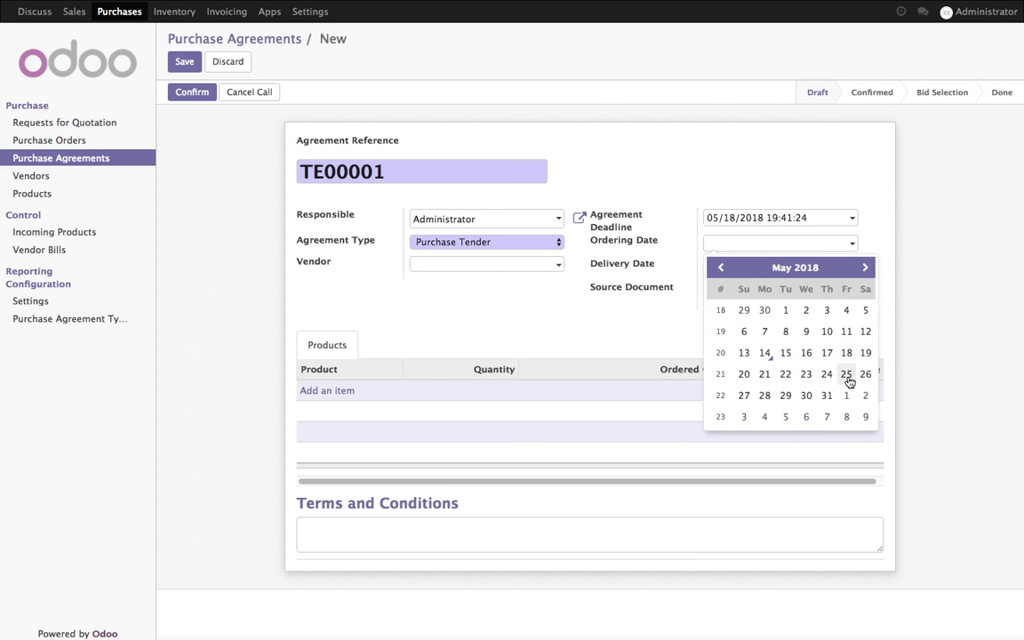
{"action": "left_click", "coordinate": [846, 373]}
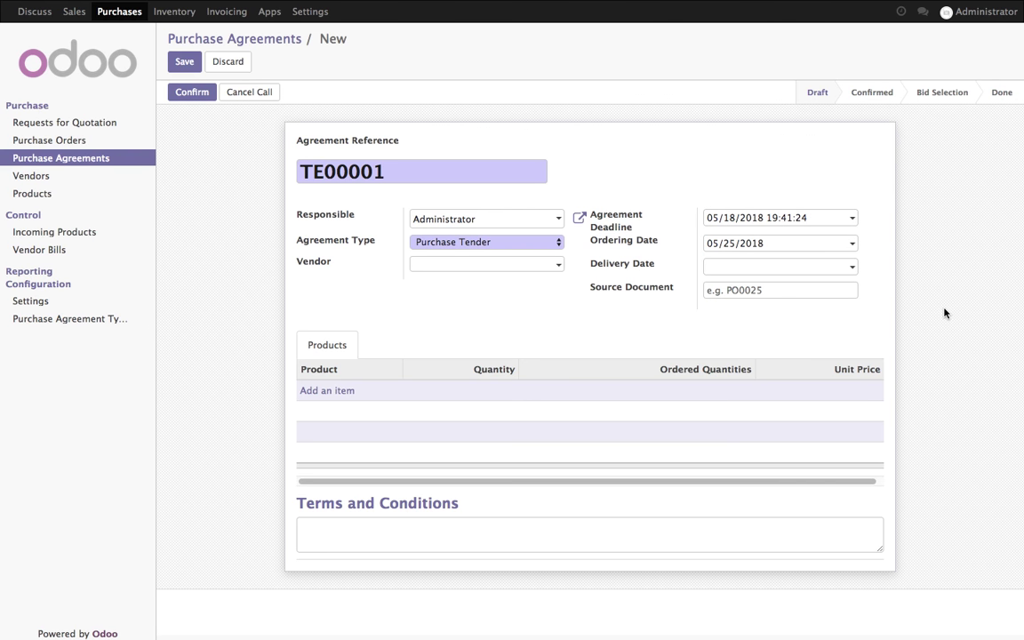
{"action": "left_click", "coordinate": [850, 268]}
{"action": "left_click", "coordinate": [827, 419]}
Step: Add two product lines to the agreement: iMac with quantity 10 and iPod with quantity 20
{"action": "left_click", "coordinate": [340, 392]}
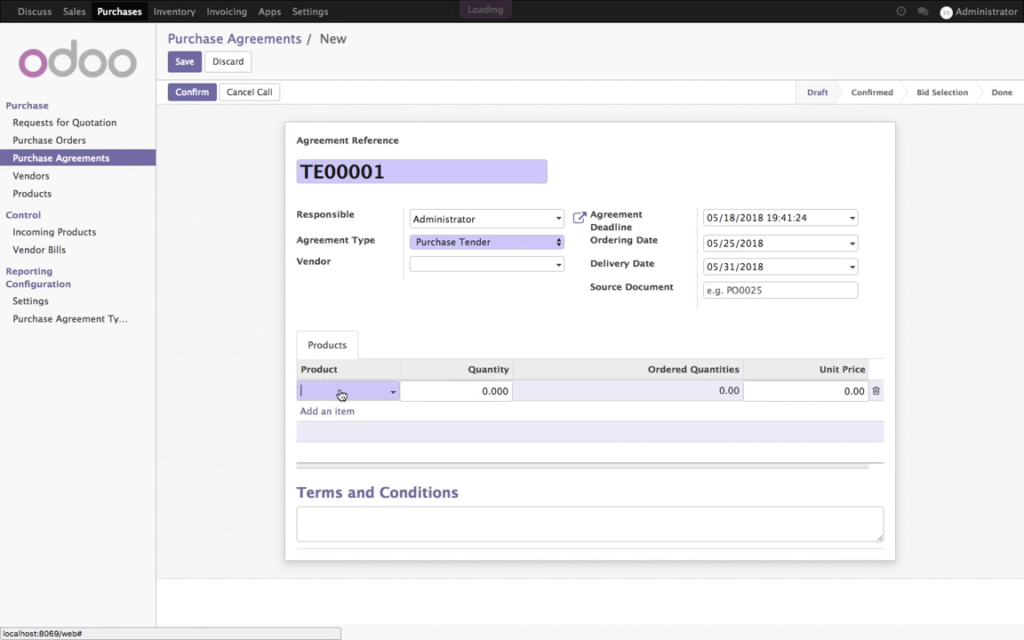
{"action": "left_click", "coordinate": [343, 413]}
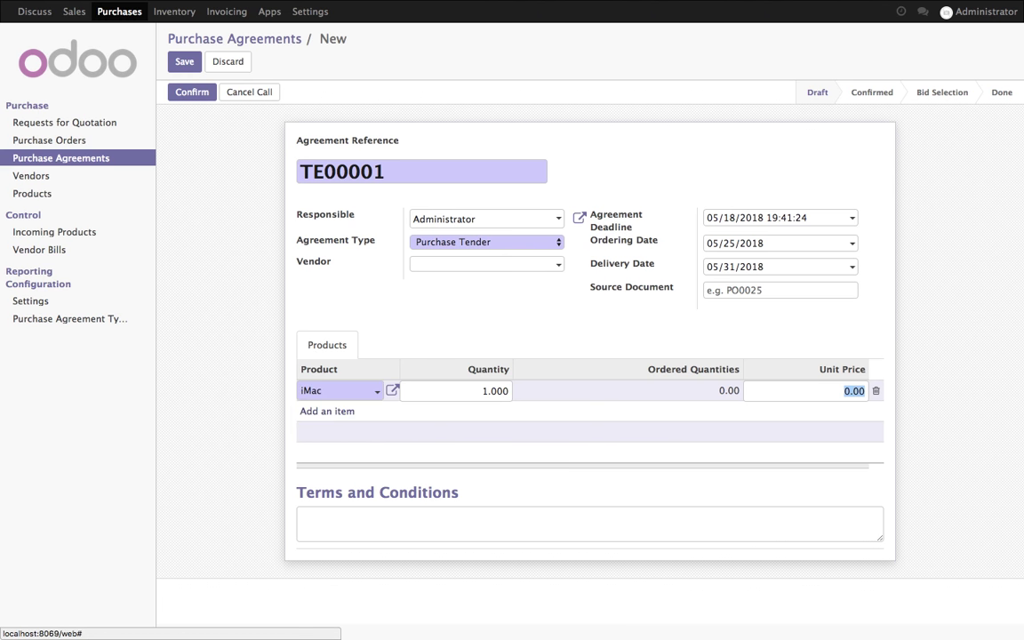
{"action": "left_click", "coordinate": [445, 391]}
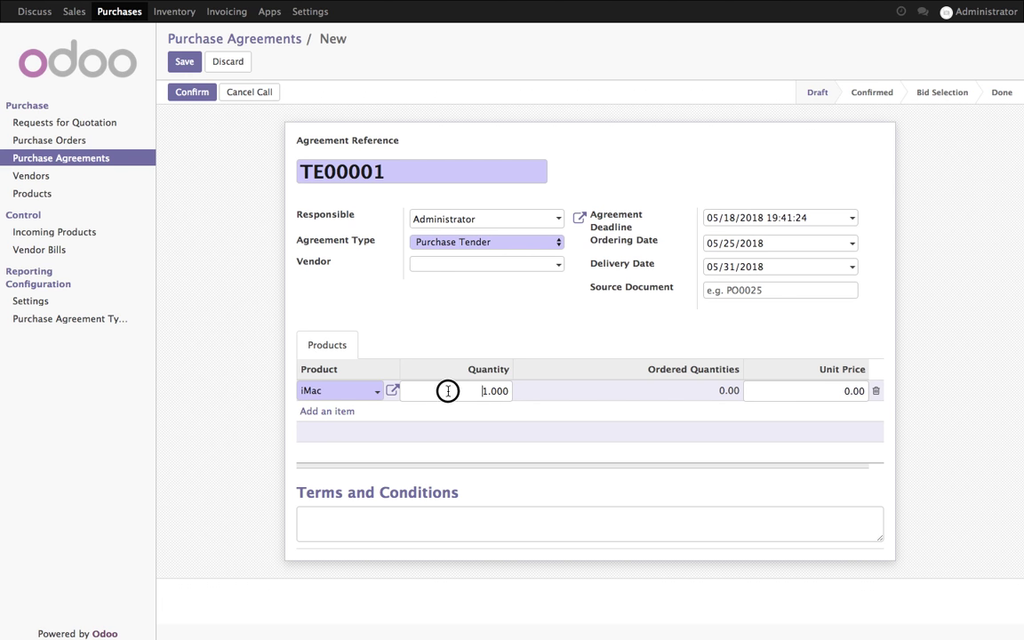
{"action": "type", "text": "10"}
{"action": "key", "text": "Return"}
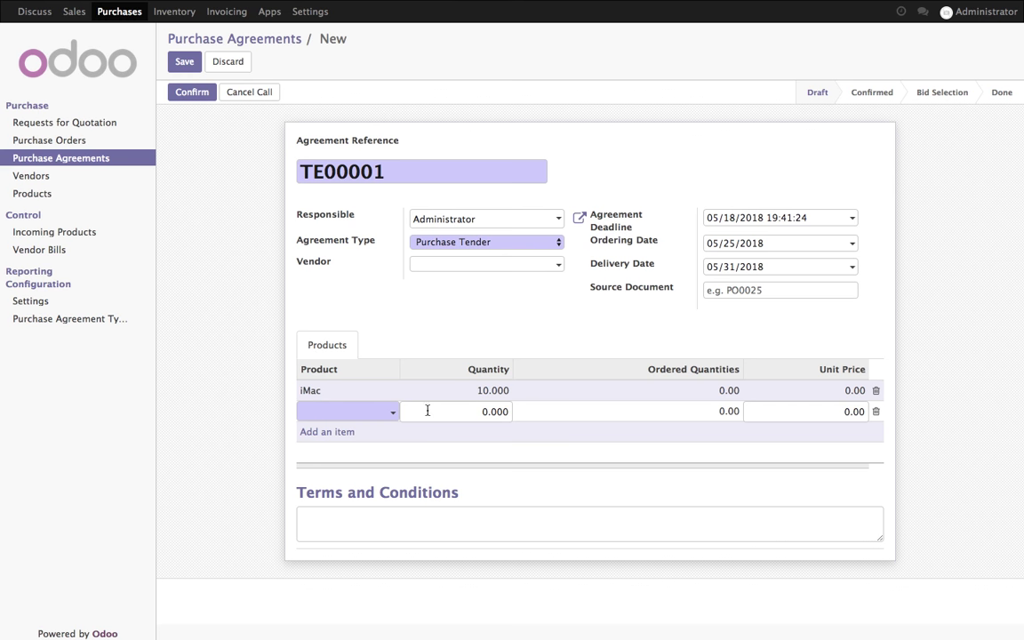
{"action": "left_click", "coordinate": [346, 451]}
{"action": "type", "text": "20"}
{"action": "left_click", "coordinate": [642, 321]}
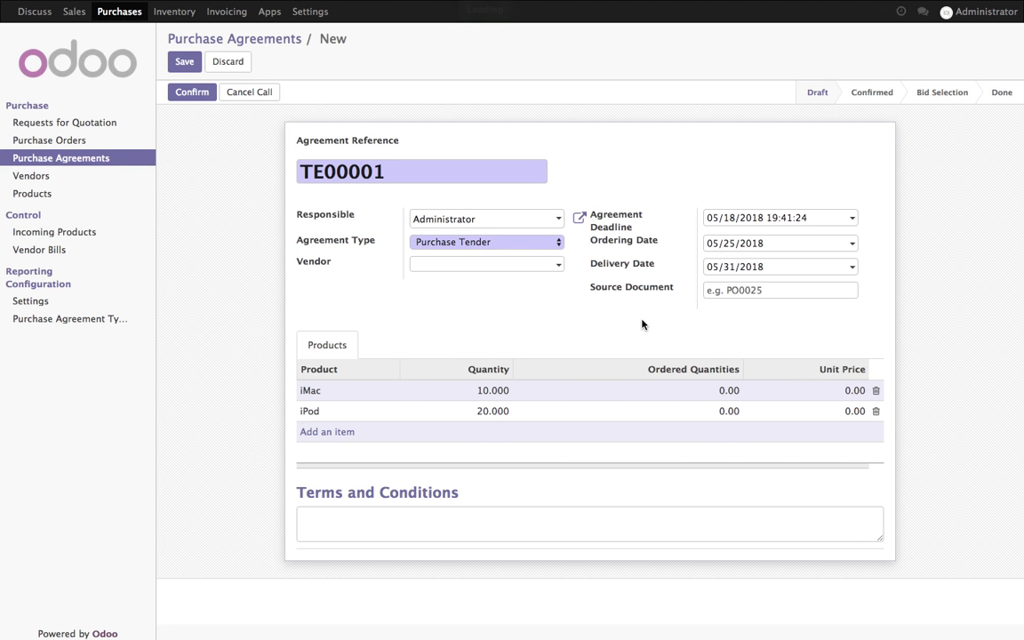
Step: Enter the terms and conditions "We can accept multiple supplier to full fill this tender." and save the agreement
{"action": "left_click", "coordinate": [463, 515]}
{"action": "type", "text": "We"}
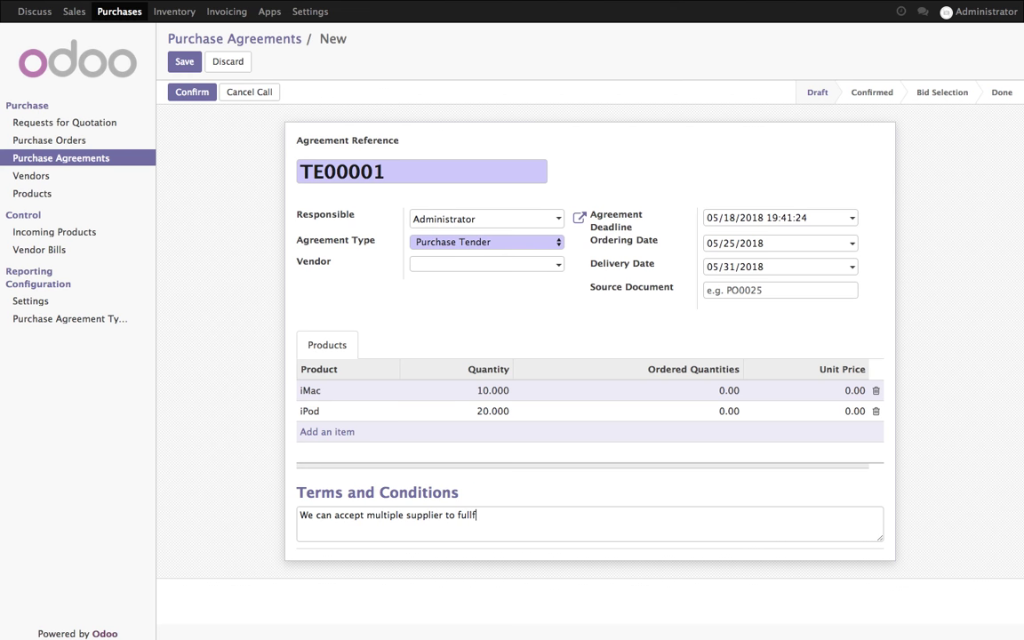
{"action": "type", "text": "this"}
{"action": "left_click", "coordinate": [478, 514]}
{"action": "type", "text": "l"}
{"action": "key", "text": "End"}
{"action": "type", "text": "tender."}
{"action": "left_click", "coordinate": [506, 515]}
{"action": "key", "text": "End"}
{"action": "left_click", "coordinate": [185, 63]}
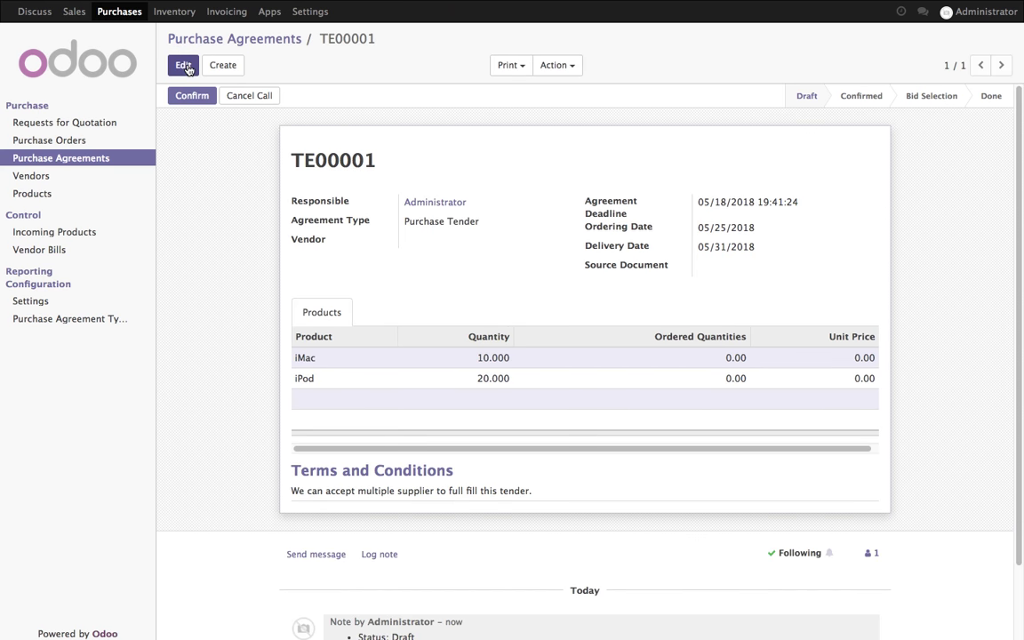
Step: Confirm purchase agreement TE00001 and start a new quotation from it
{"action": "left_click", "coordinate": [191, 96]}
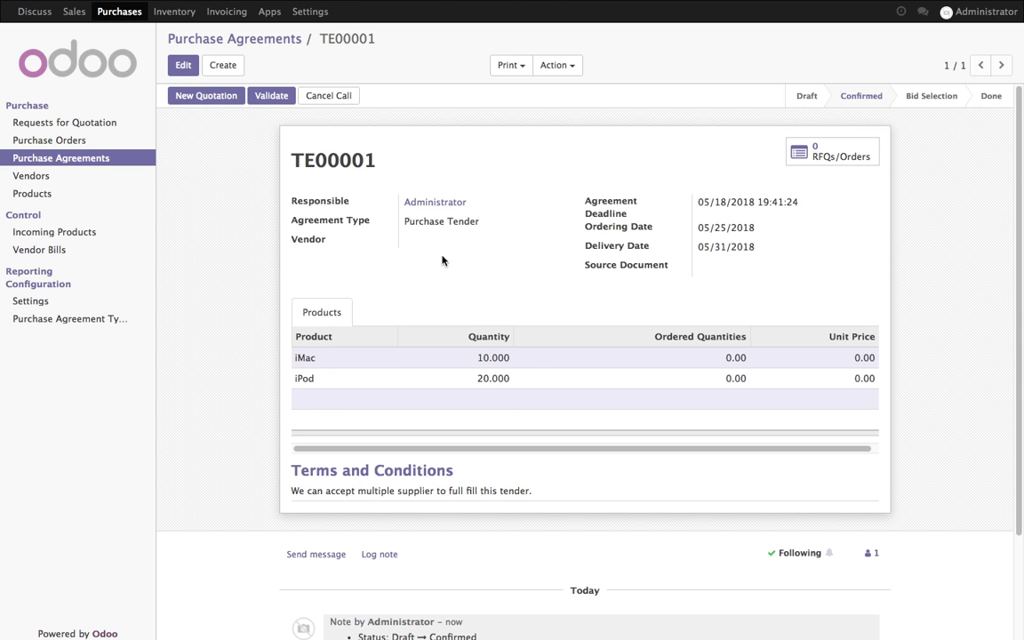
{"action": "left_click", "coordinate": [218, 97]}
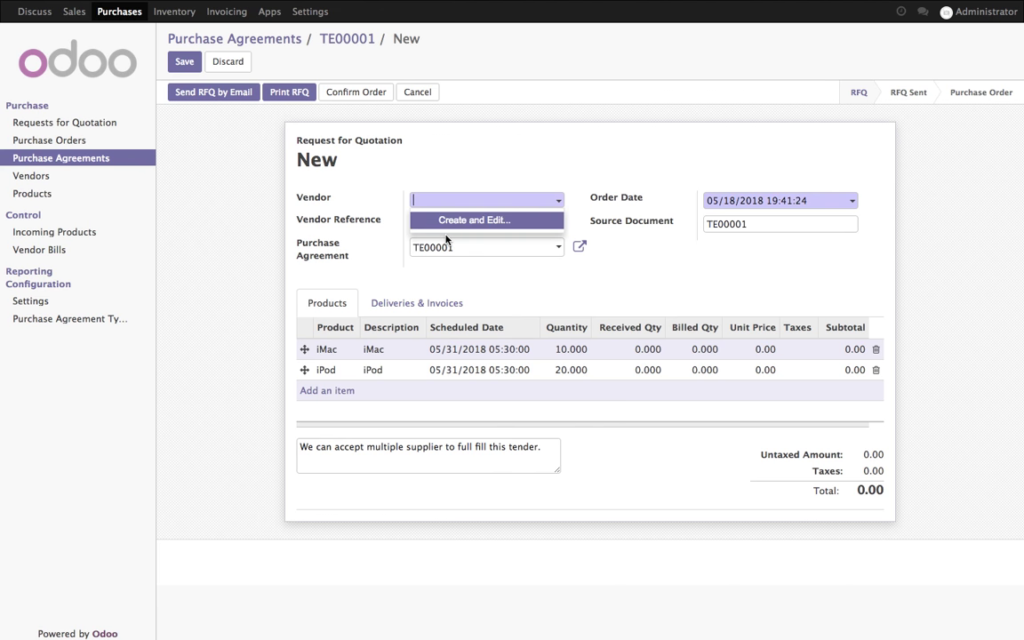
{"action": "type", "text": "China Export"}
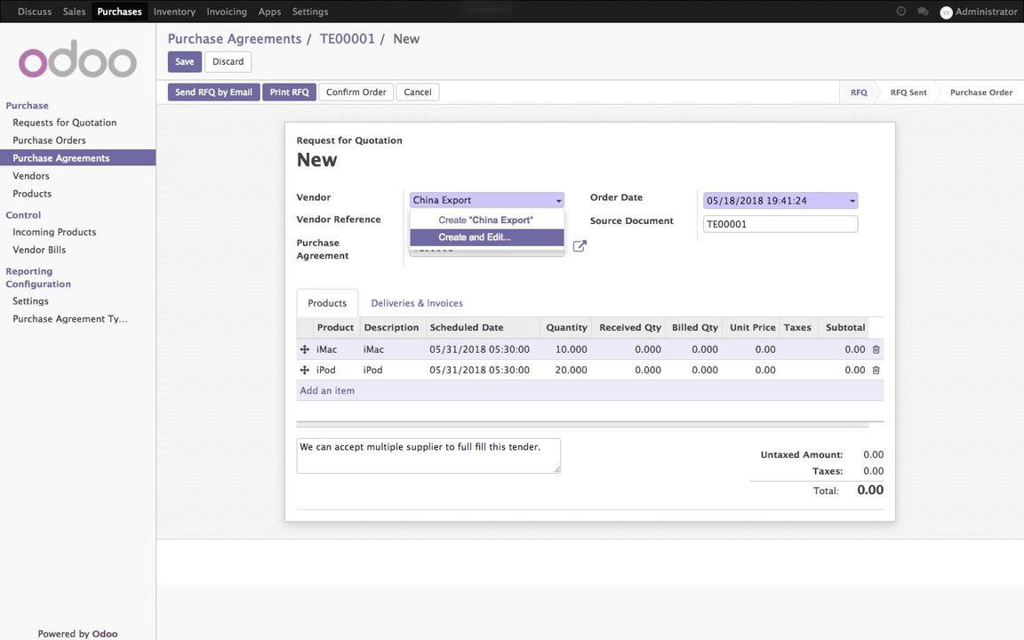
{"action": "key", "text": "ctrl+a"}
{"action": "key", "text": "BackSpace"}
{"action": "left_click", "coordinate": [219, 479]}
Step: Create the vendor "China Export" on the new request for quotation and save the request
{"action": "left_click", "coordinate": [542, 202]}
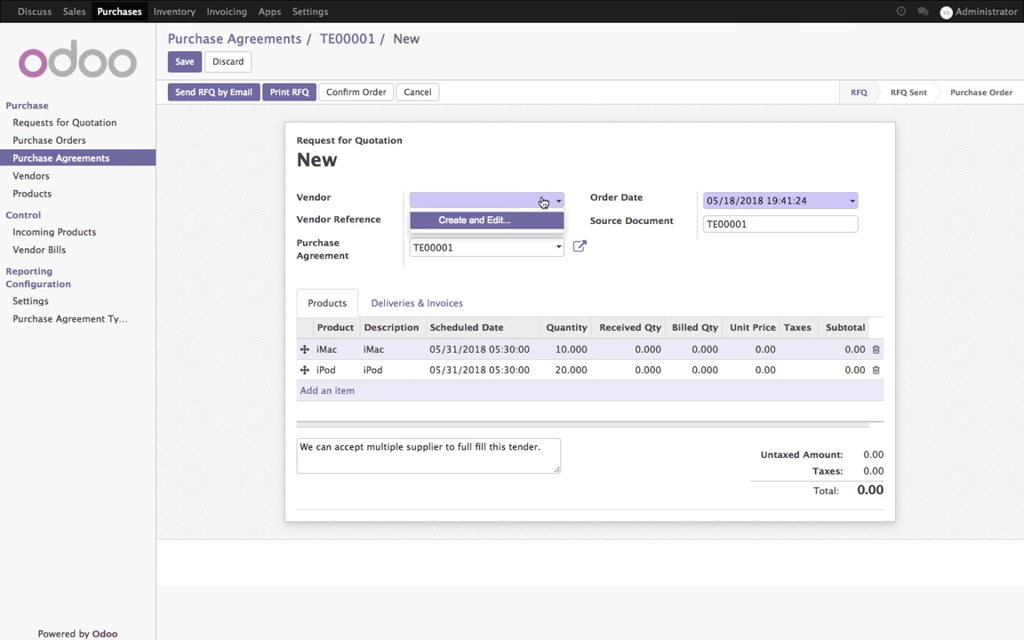
{"action": "type", "text": "China Export"}
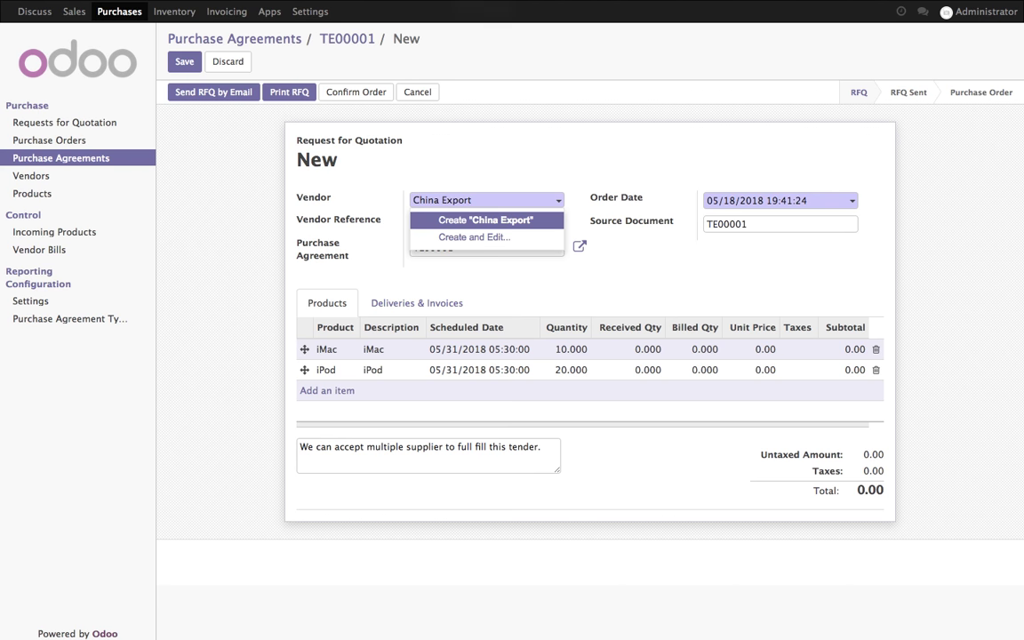
{"action": "key", "text": "Return"}
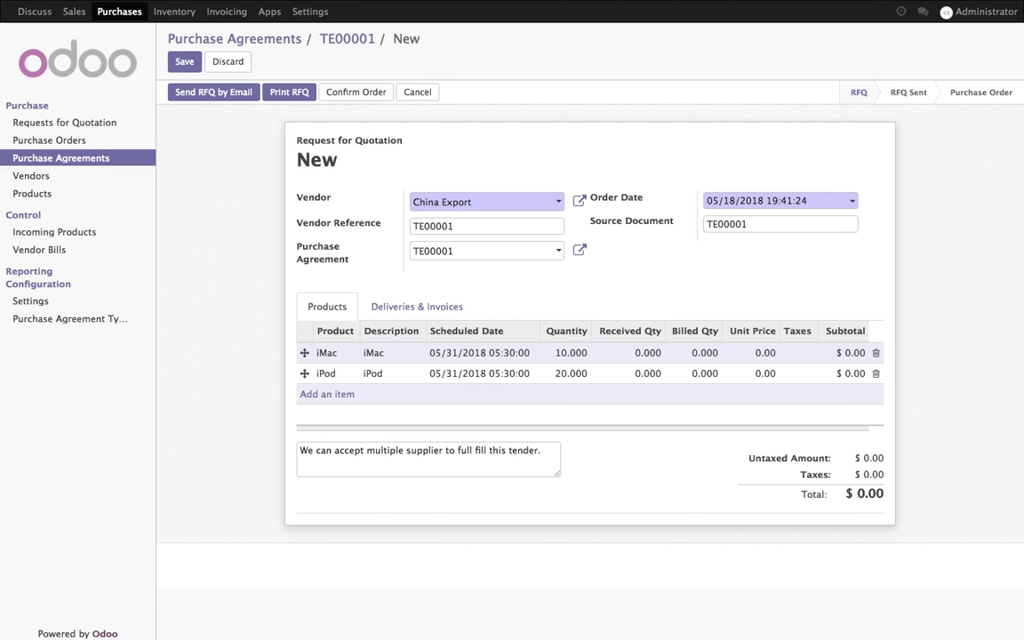
{"action": "left_click", "coordinate": [184, 62]}
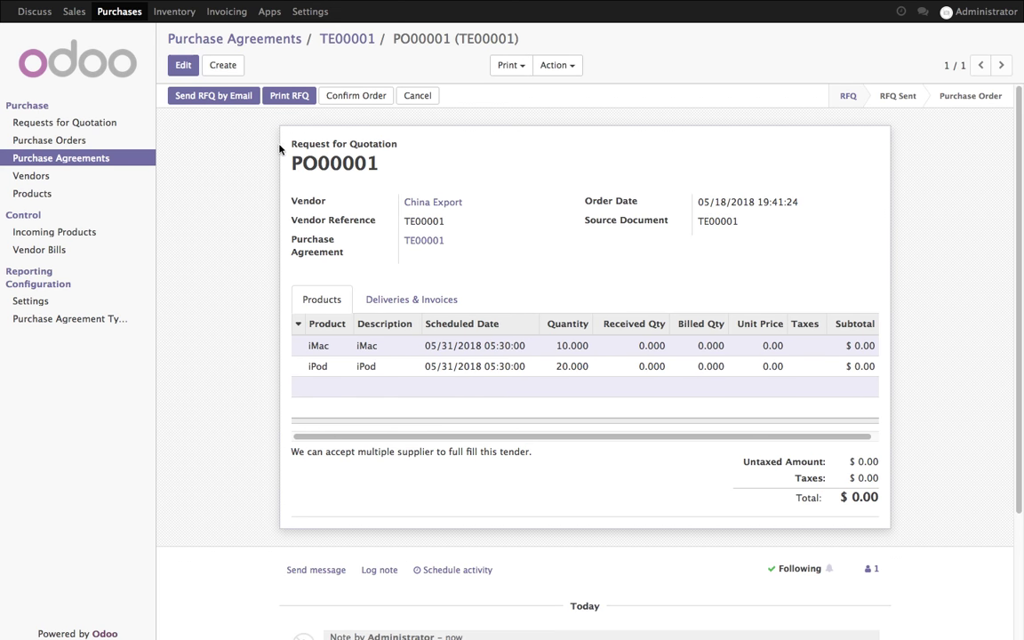
Step: Create a second quotation from agreement TE00001 for a new vendor "Default Supplier" and save it
{"action": "left_click", "coordinate": [335, 41]}
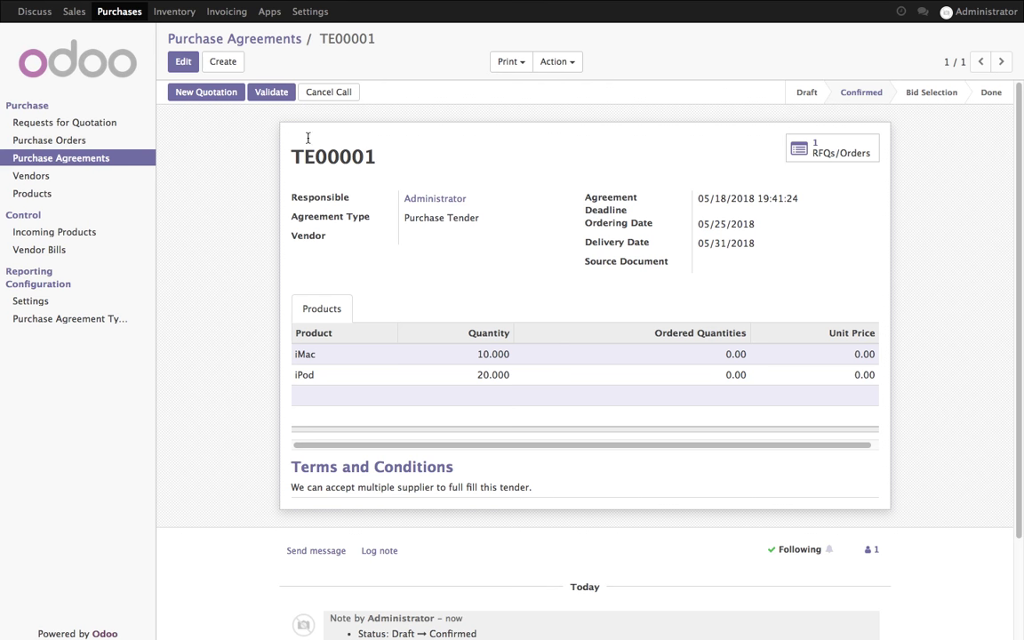
{"action": "left_click", "coordinate": [211, 92]}
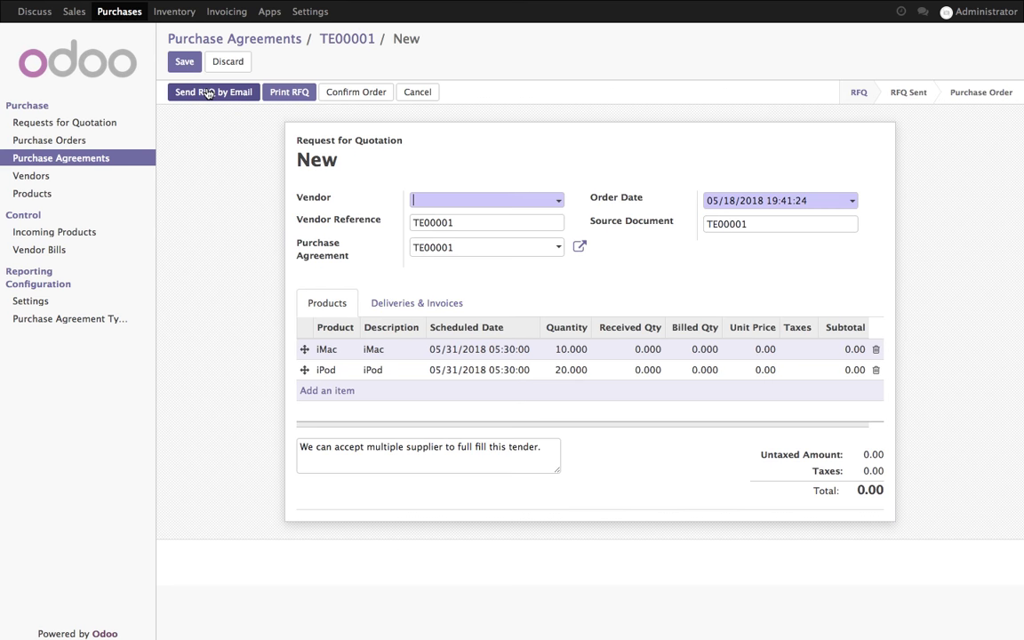
{"action": "left_click", "coordinate": [434, 200]}
{"action": "type", "text": "Def"}
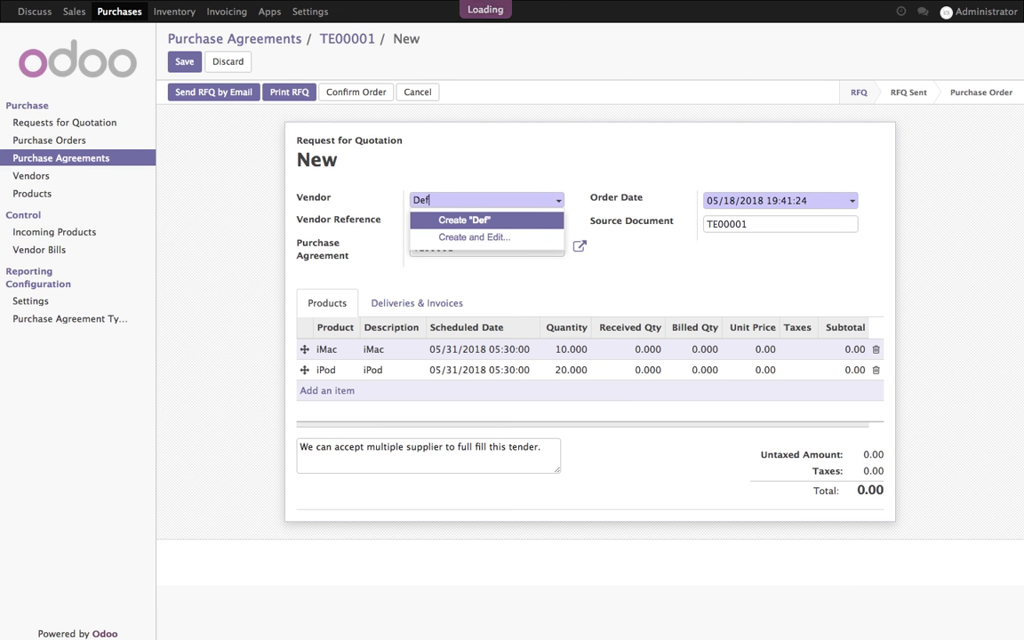
{"action": "type", "text": "aule"}
{"action": "key", "text": "ctrl+a"}
{"action": "type", "text": "Defaule S"}
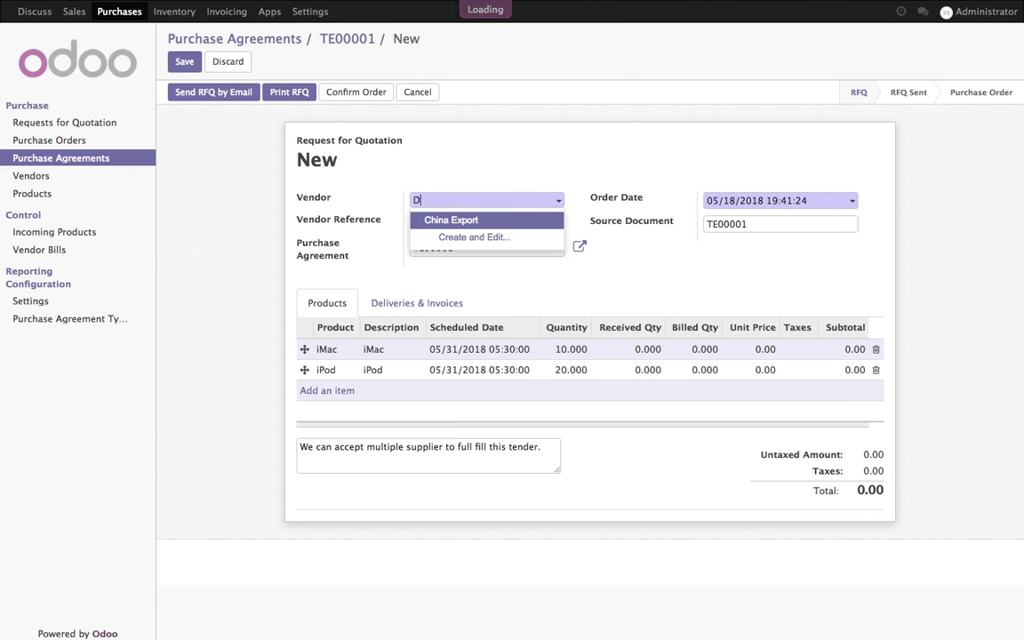
{"action": "key", "text": "BackSpace"}
{"action": "key", "text": "BackSpace"}
{"action": "key", "text": "BackSpace"}
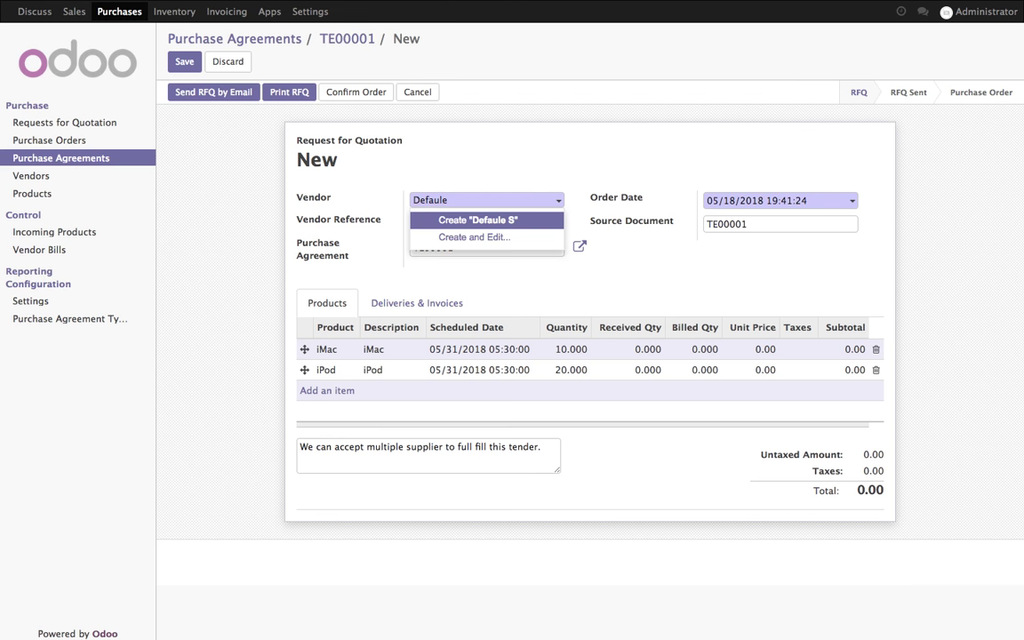
{"action": "type", "text": "t Supplier"}
{"action": "key", "text": "Return"}
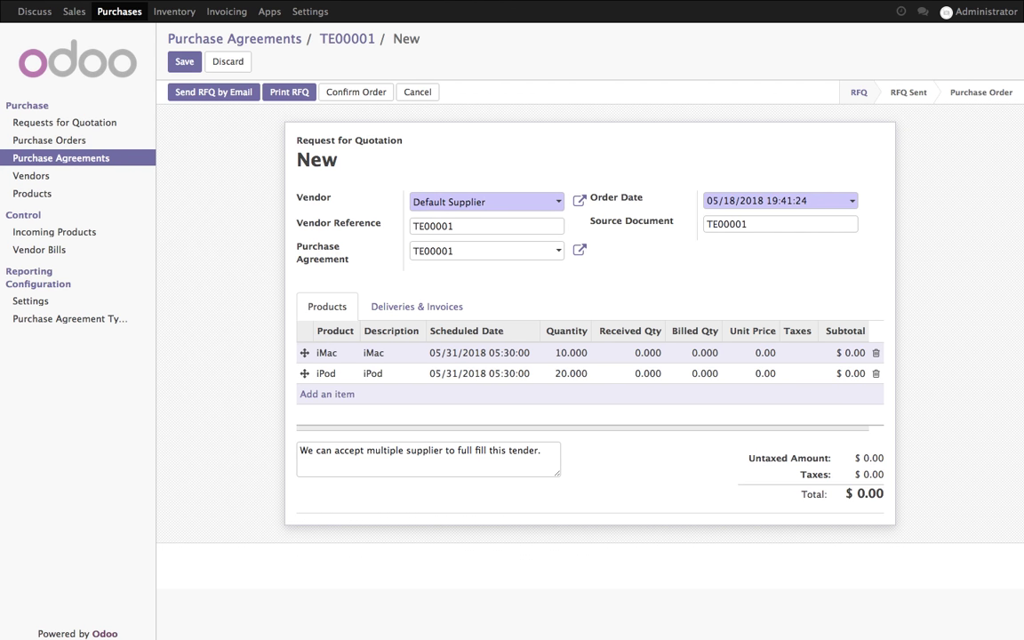
{"action": "left_click", "coordinate": [182, 63]}
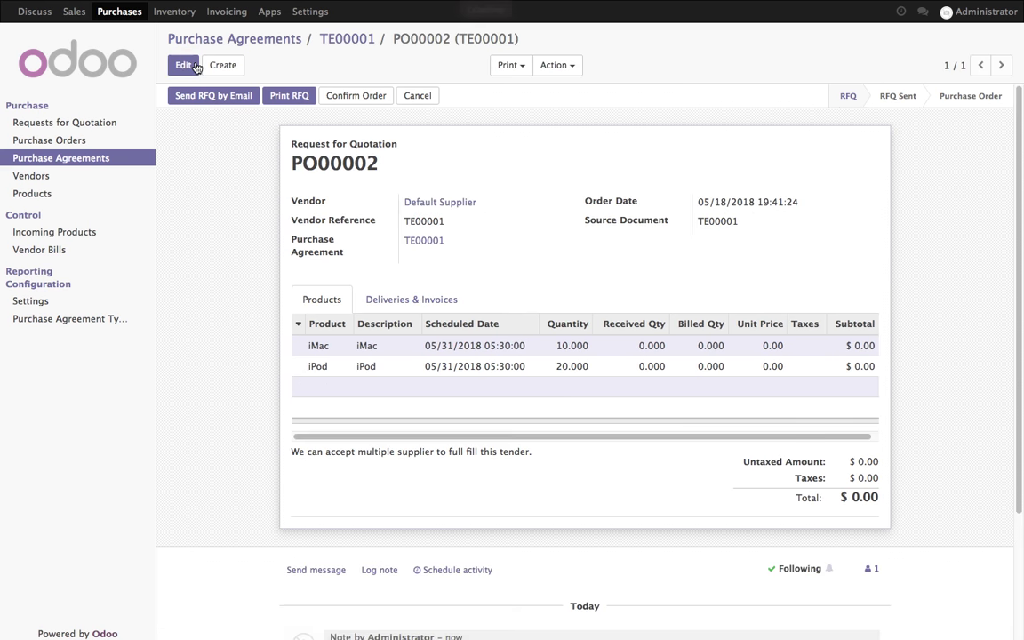
Step: Create a third quotation from agreement TE00001 for a new vendor "Apple India" and save it
{"action": "left_click", "coordinate": [356, 41]}
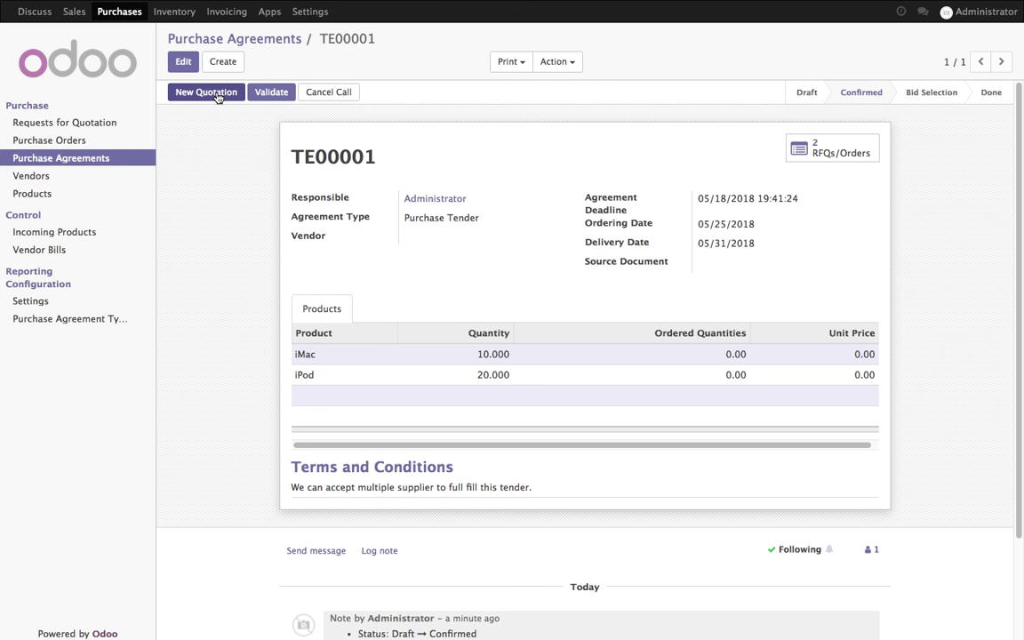
{"action": "left_click", "coordinate": [216, 93]}
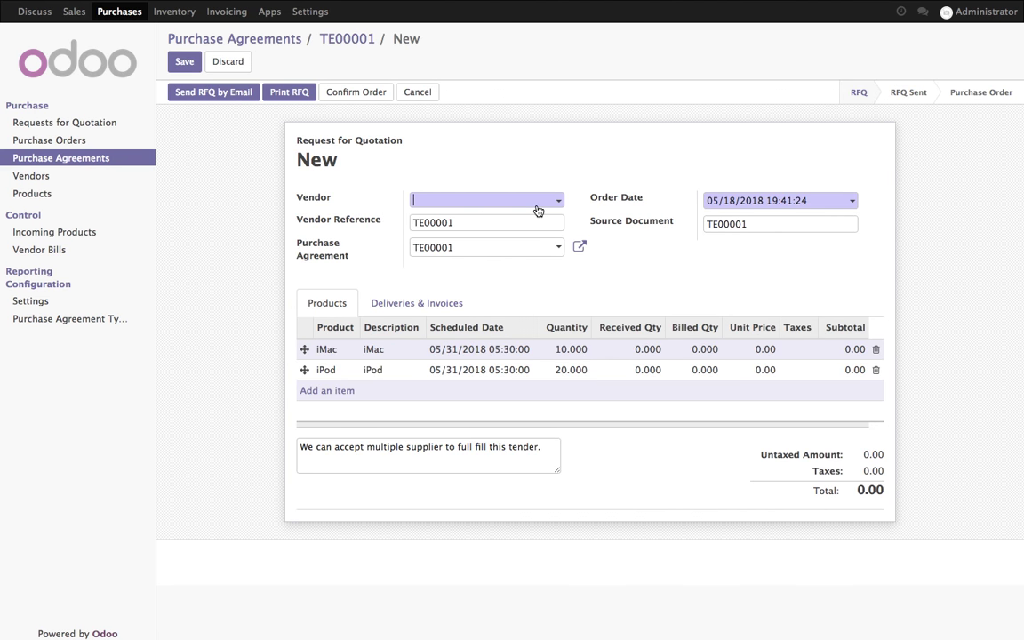
{"action": "type", "text": "Apple"}
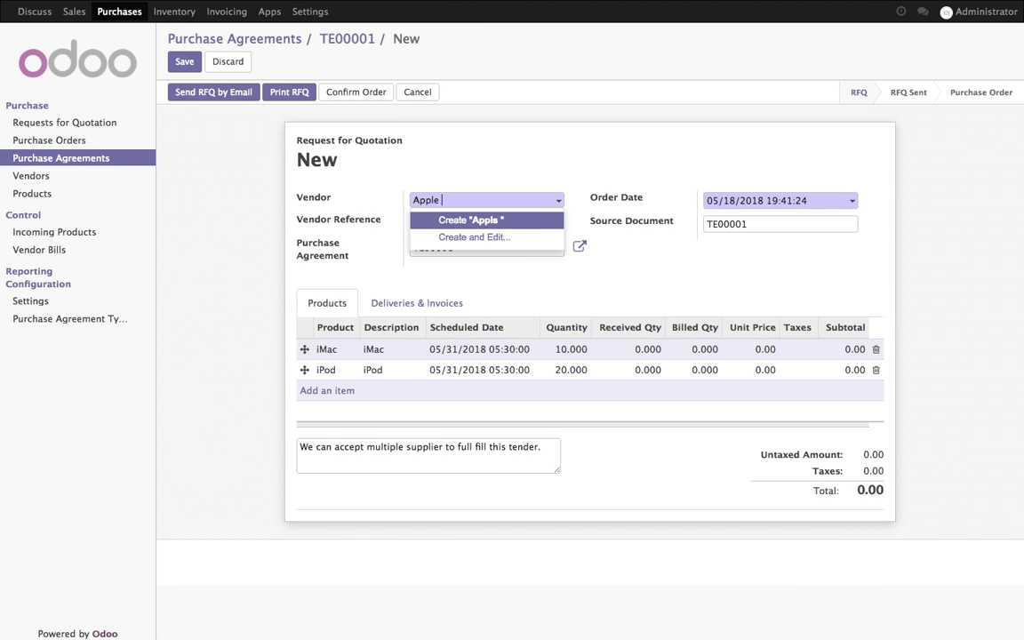
{"action": "type", "text": " India"}
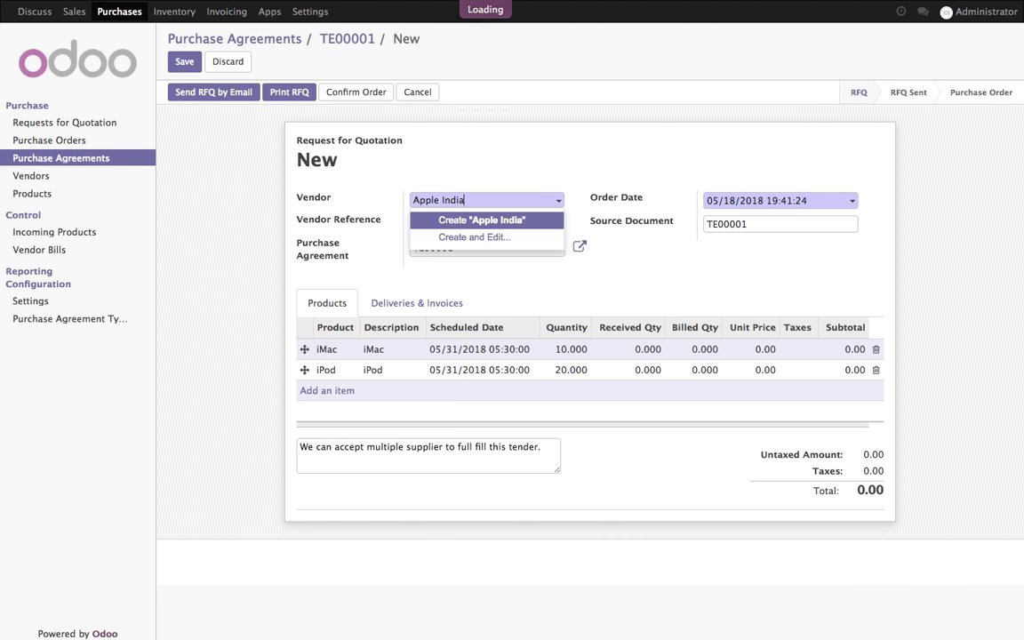
{"action": "key", "text": "Return"}
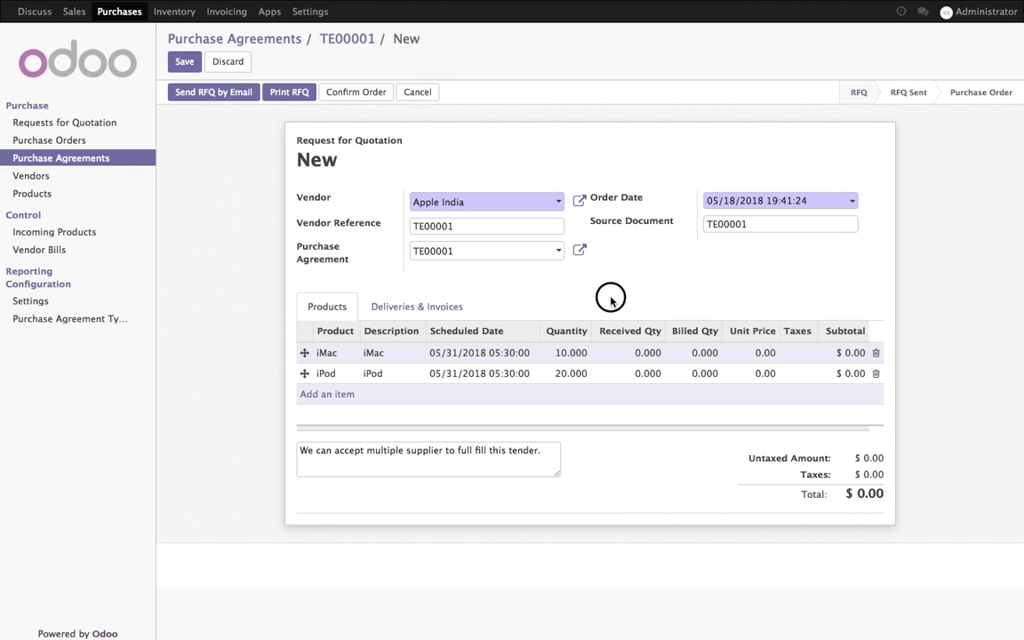
{"action": "left_click", "coordinate": [187, 63]}
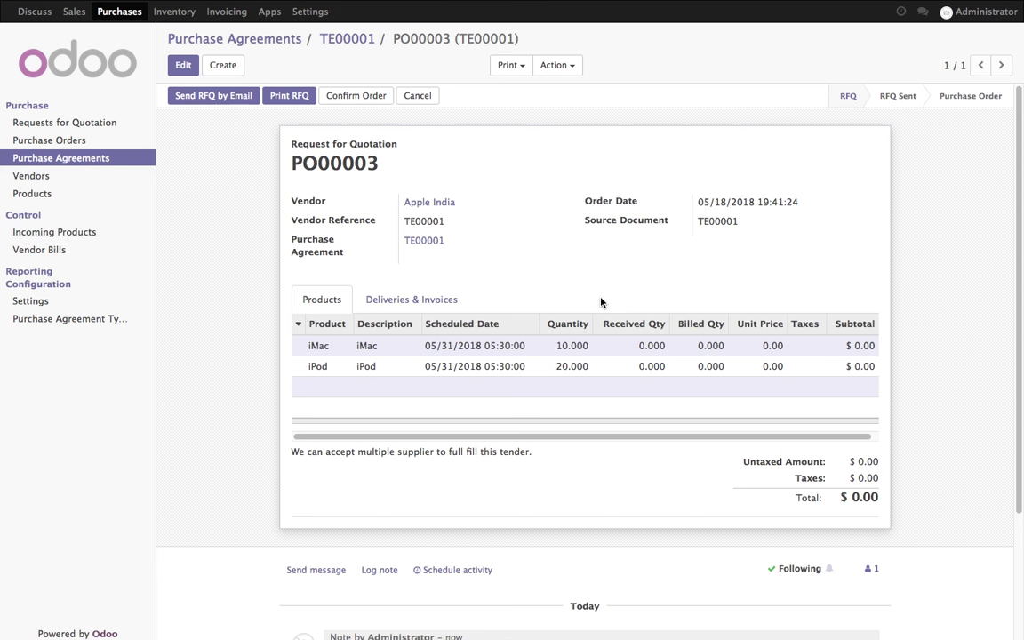
Step: Review the requests for quotation linked to agreement TE00001 and return to the agreement
{"action": "left_click", "coordinate": [356, 40]}
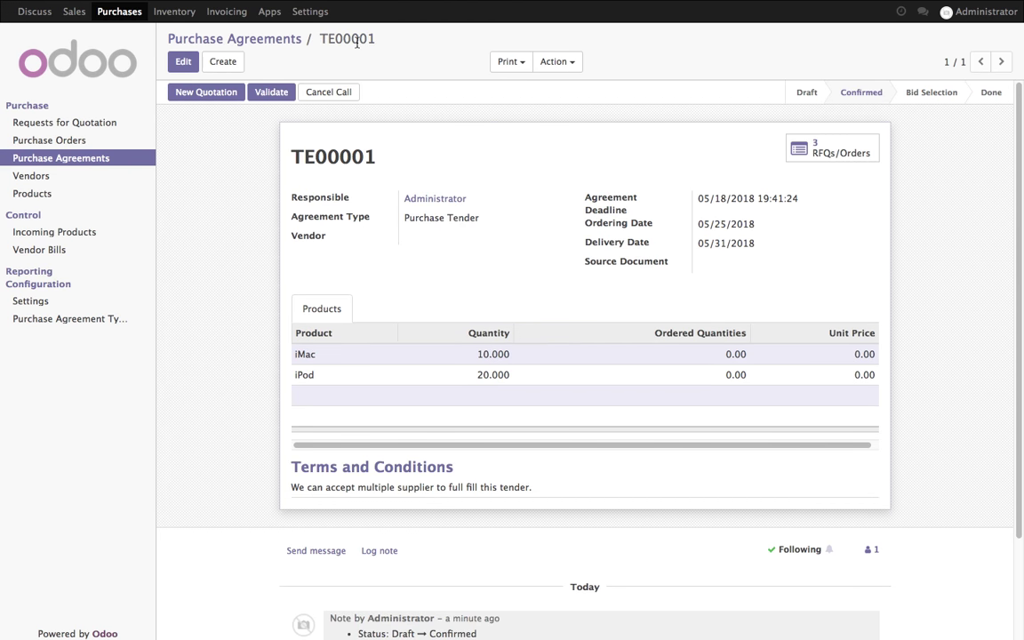
{"action": "left_click", "coordinate": [810, 158]}
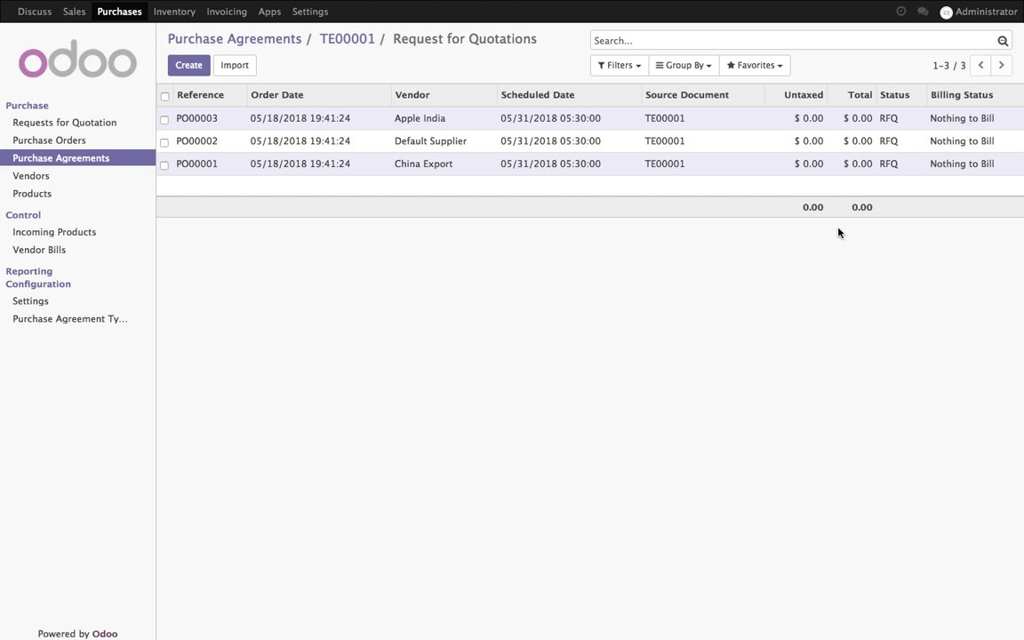
{"action": "left_click", "coordinate": [351, 42]}
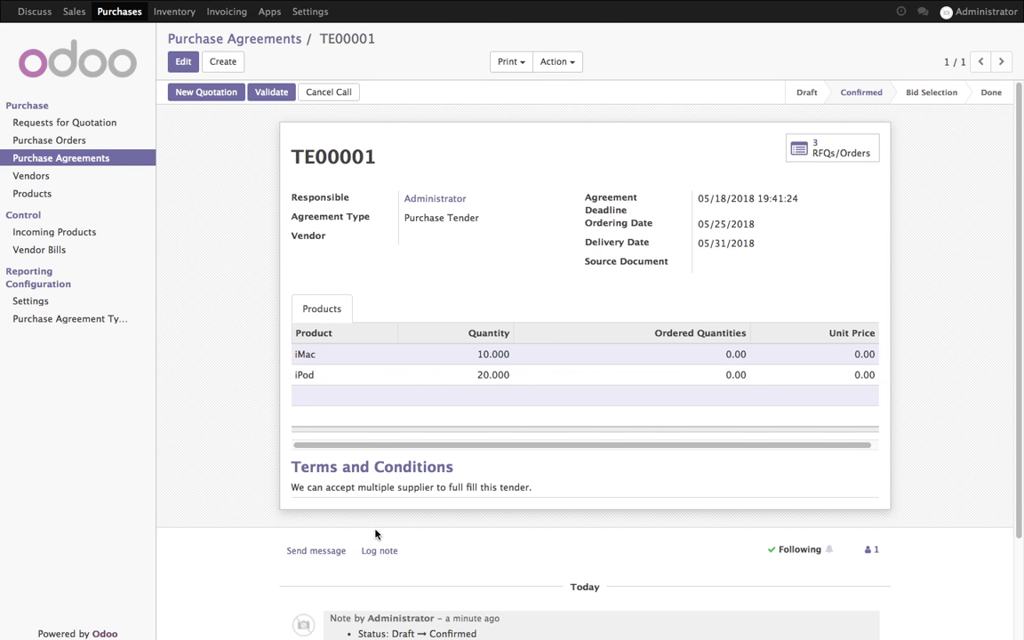
Step: Add "Assume that we got the price from different vendors, and we update the quote, also they asked to change the delivery dates," to the terms and save
{"action": "left_click", "coordinate": [183, 63]}
{"action": "left_click", "coordinate": [566, 510]}
{"action": "key", "text": "Return"}
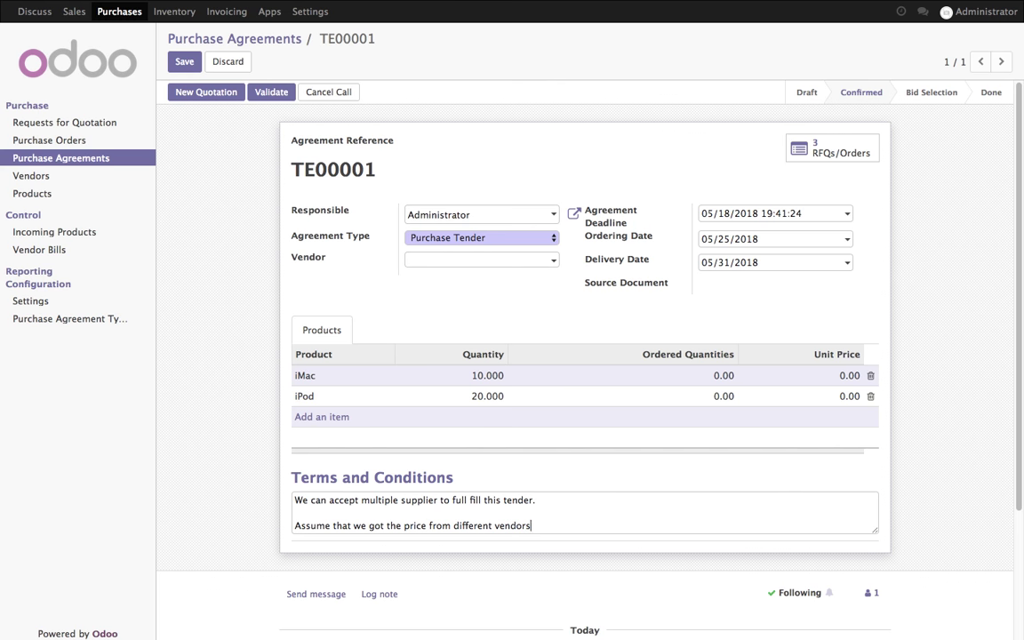
{"action": "type", "text": ", and we update the quote,"}
{"action": "type", "text": "also"}
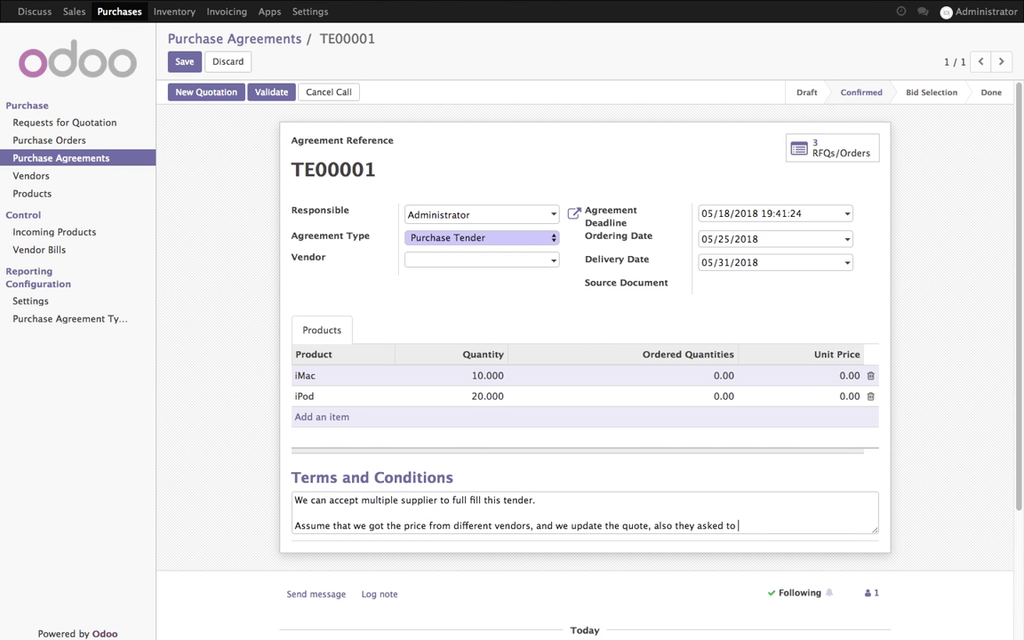
{"action": "type", "text": "the delivry dates,"}
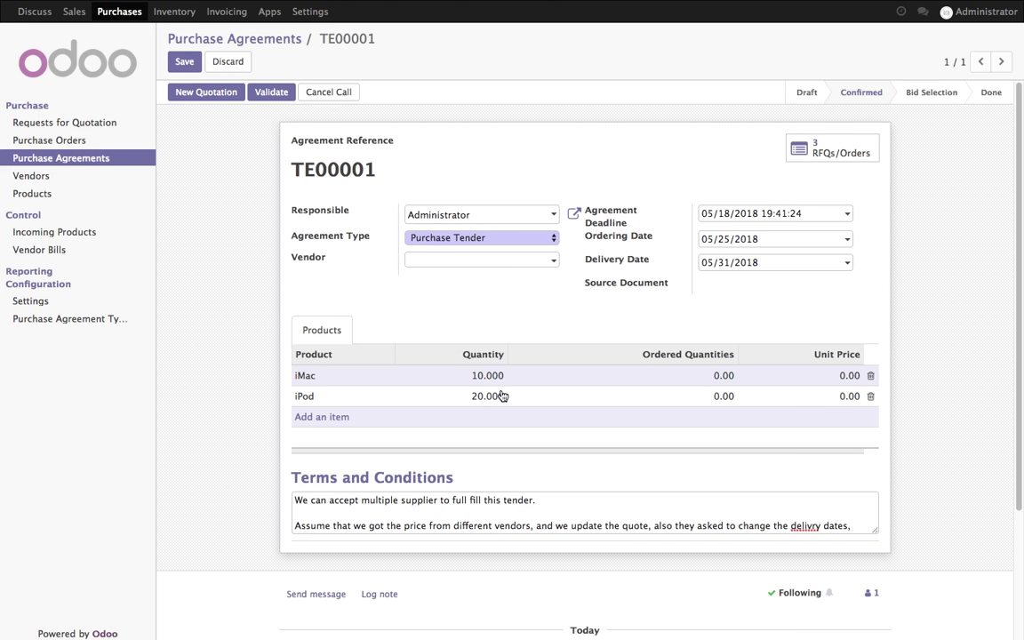
{"action": "double_click", "coordinate": [806, 525]}
{"action": "type", "text": "delivery"}
{"action": "left_click", "coordinate": [184, 62]}
Step: Set the scheduled date of both the iMac and iPod lines in Apple India's quotation PO00003 to 06/07/2018 and save
{"action": "left_click", "coordinate": [840, 153]}
{"action": "left_click", "coordinate": [468, 126]}
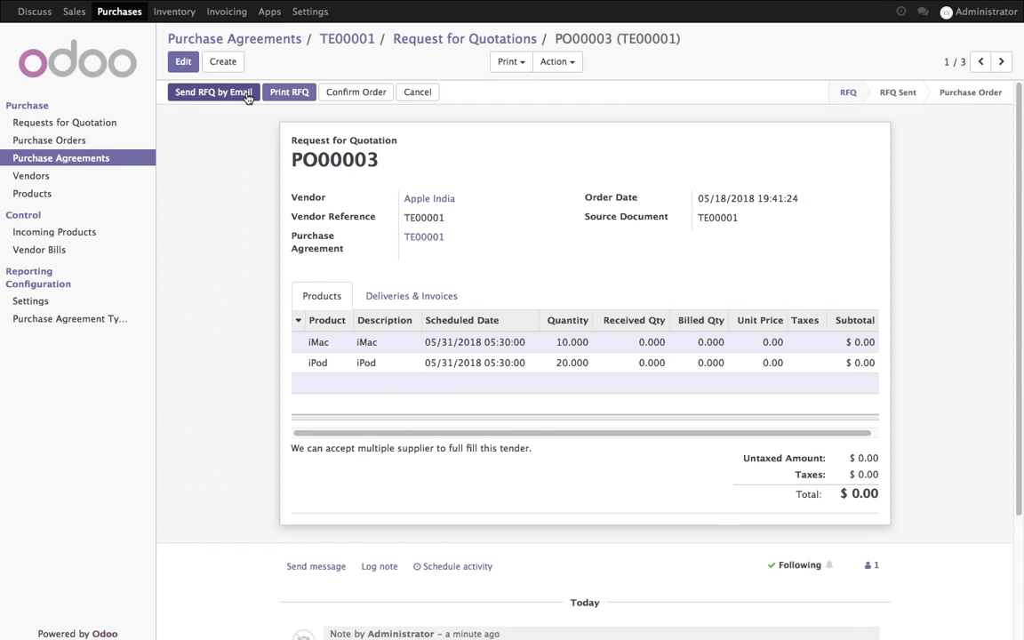
{"action": "left_click", "coordinate": [183, 62]}
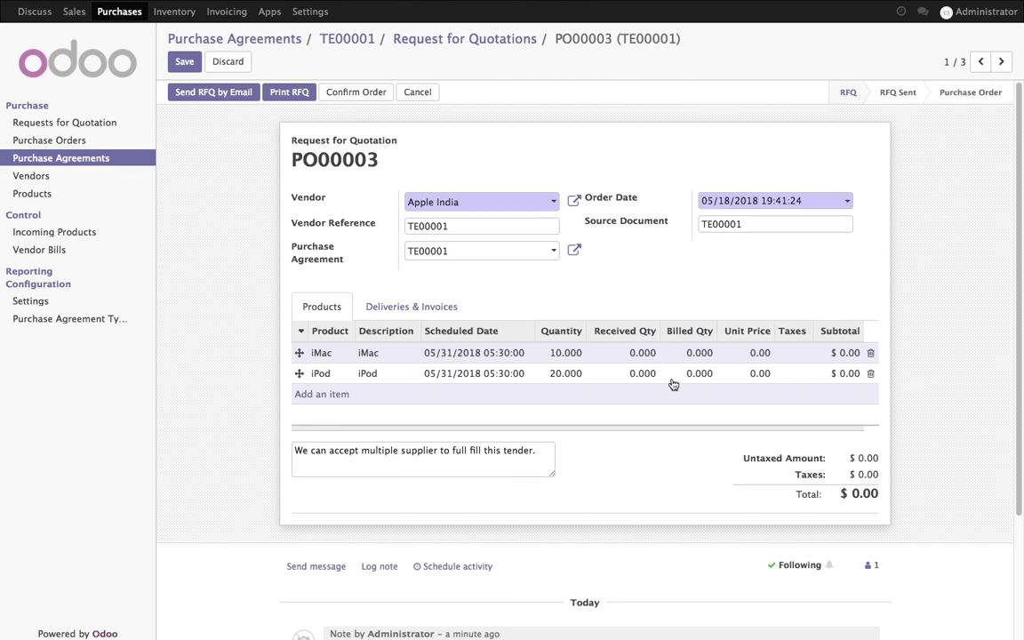
{"action": "left_click", "coordinate": [573, 353]}
{"action": "left_click", "coordinate": [529, 355]}
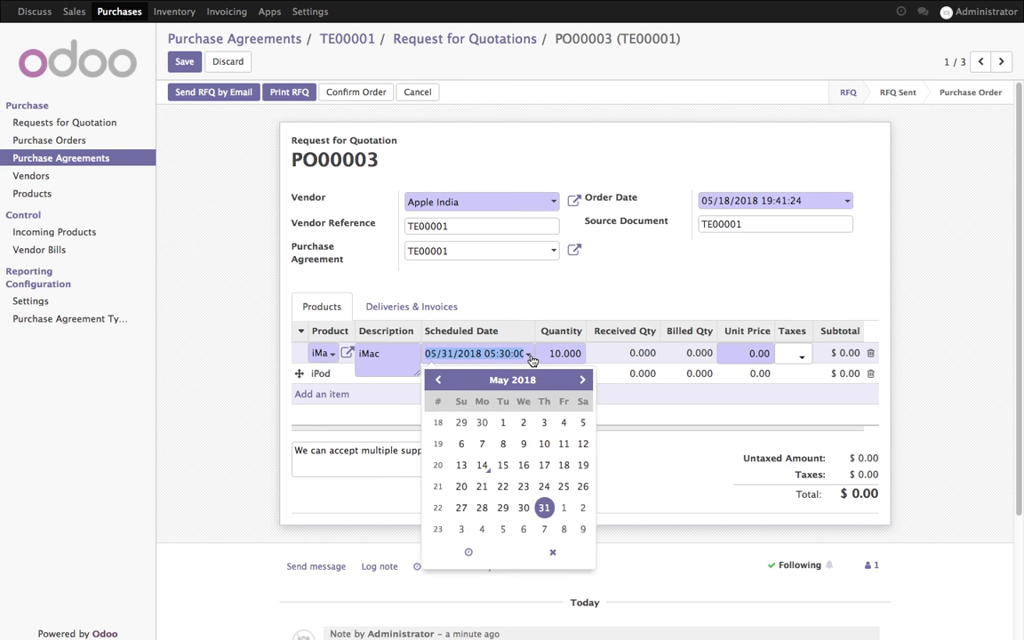
{"action": "left_click", "coordinate": [544, 528]}
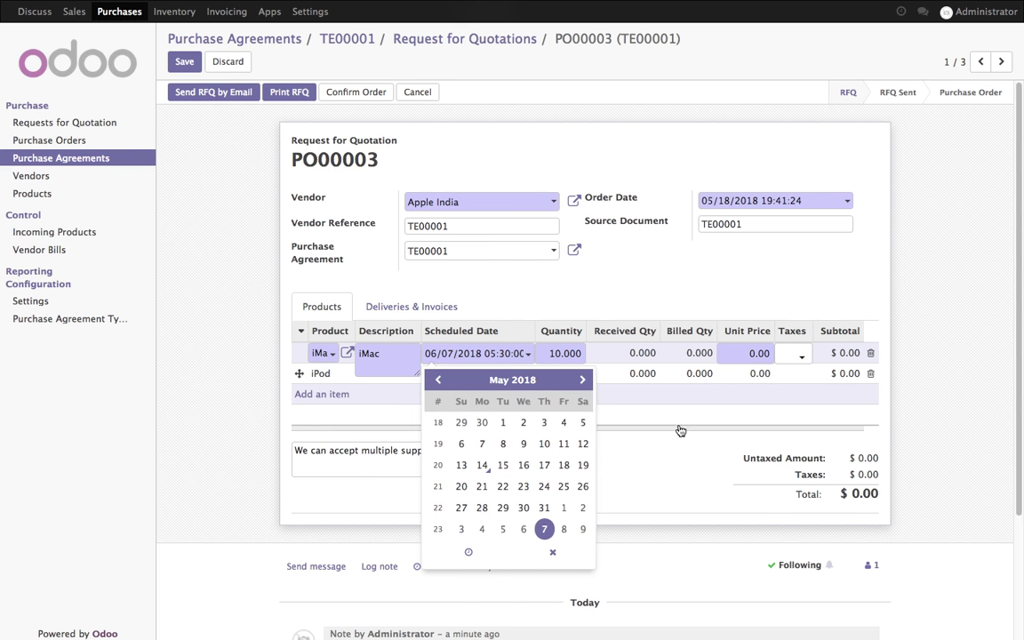
{"action": "left_click", "coordinate": [519, 377]}
{"action": "left_click", "coordinate": [528, 374]}
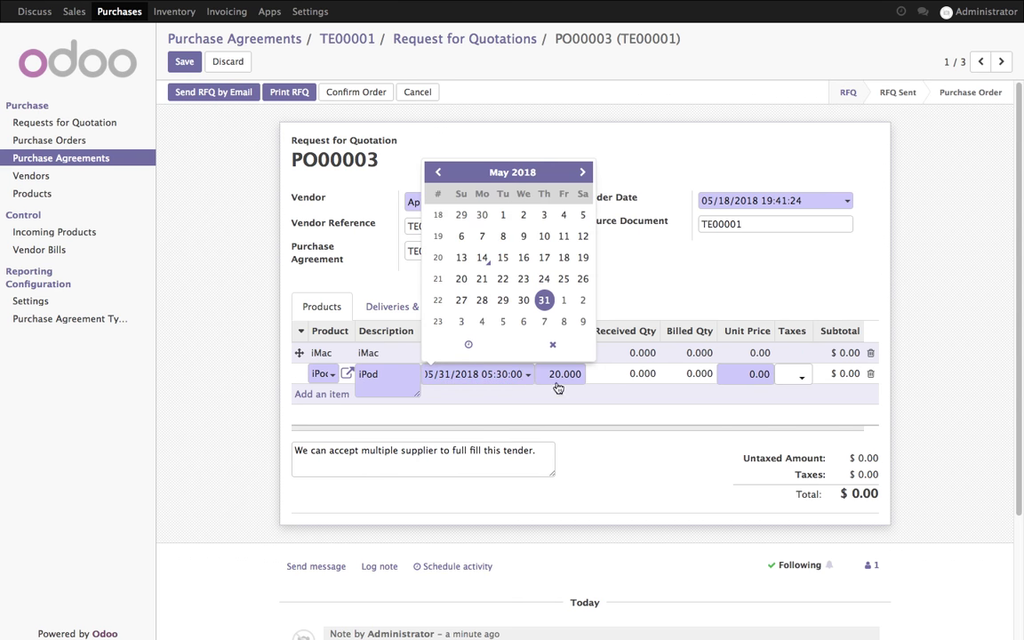
{"action": "left_click", "coordinate": [548, 325]}
{"action": "left_click", "coordinate": [607, 527]}
{"action": "left_click", "coordinate": [184, 61]}
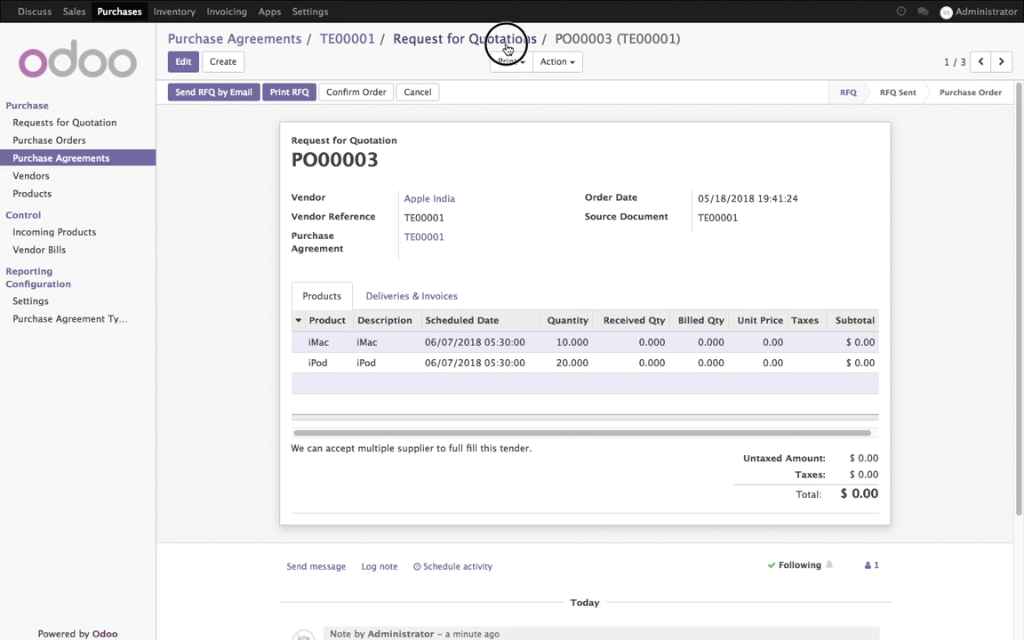
Step: Set the unit prices in quotation PO00003 to 1,250 for iMac and 240 for iPod, save, and return to the quotation list
{"action": "left_click", "coordinate": [506, 45]}
{"action": "left_click", "coordinate": [476, 119]}
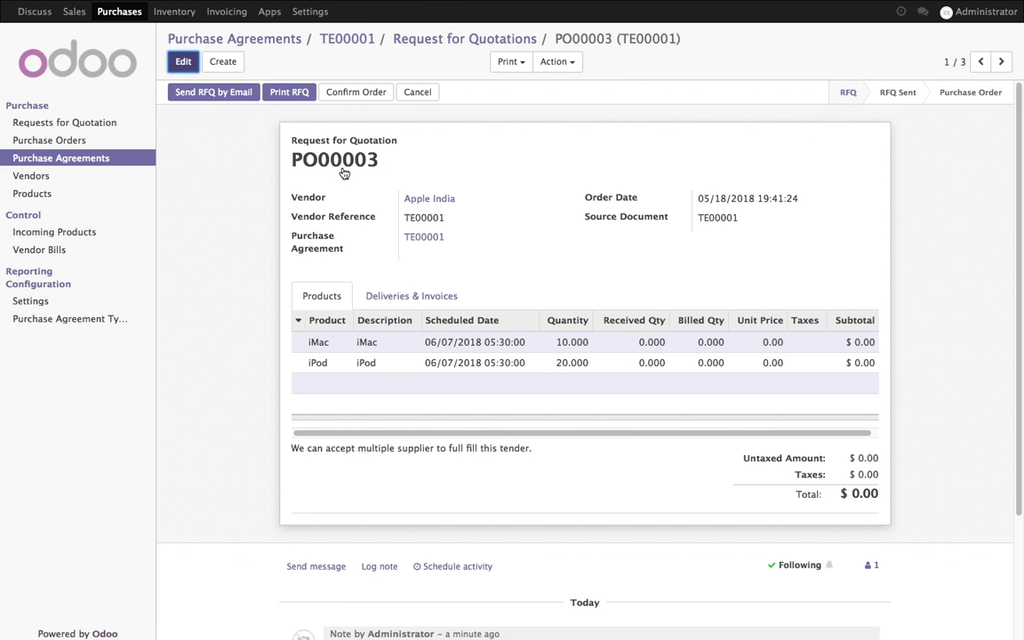
{"action": "left_click", "coordinate": [765, 343]}
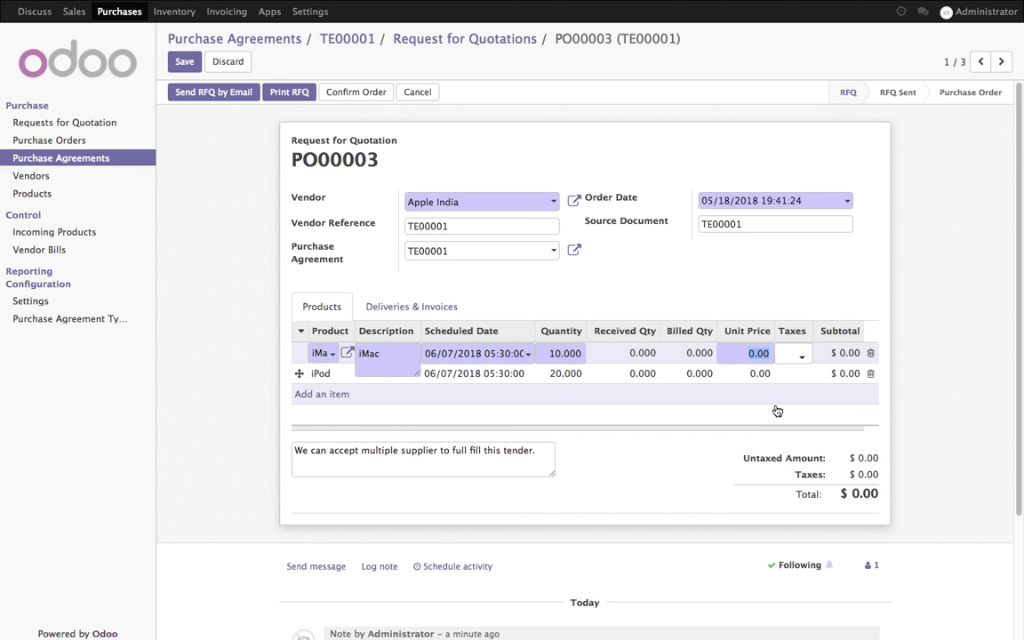
{"action": "type", "text": "1,2"}
{"action": "type", "text": "50"}
{"action": "left_click", "coordinate": [744, 373]}
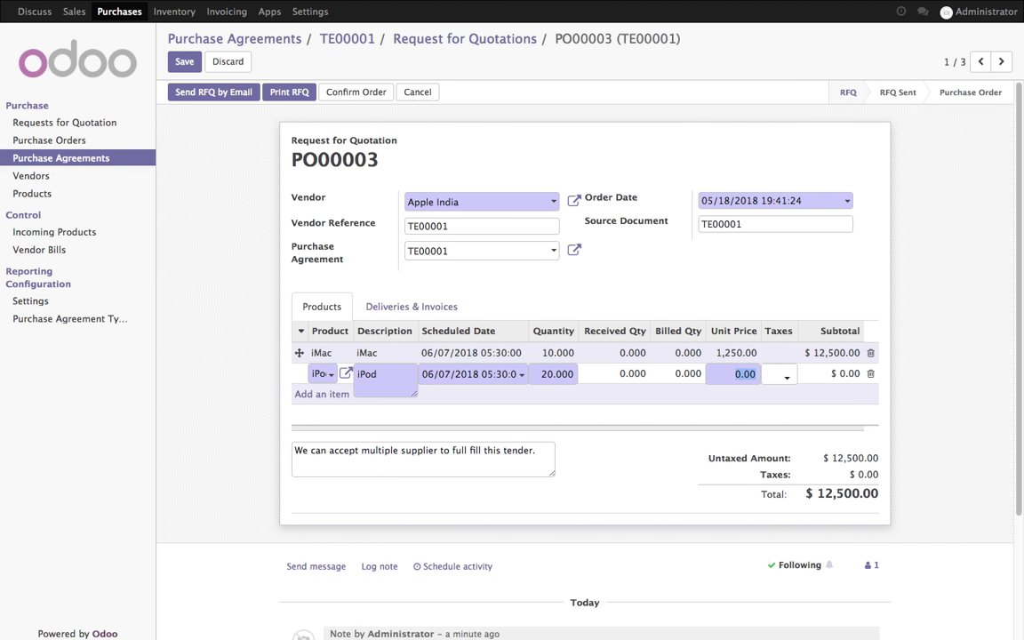
{"action": "type", "text": "240"}
{"action": "left_click", "coordinate": [688, 496]}
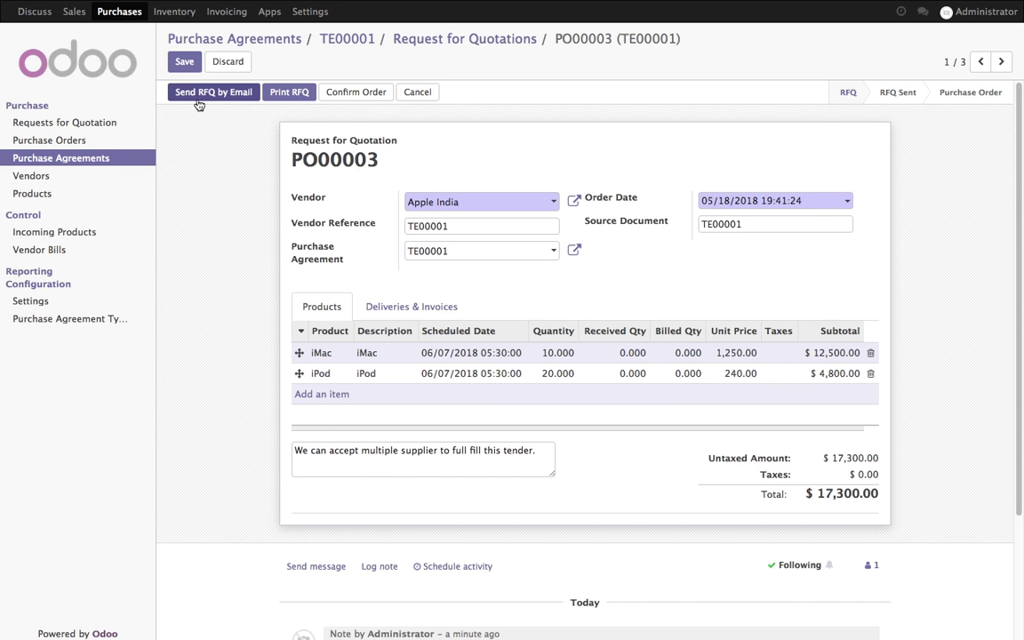
{"action": "left_click", "coordinate": [182, 64]}
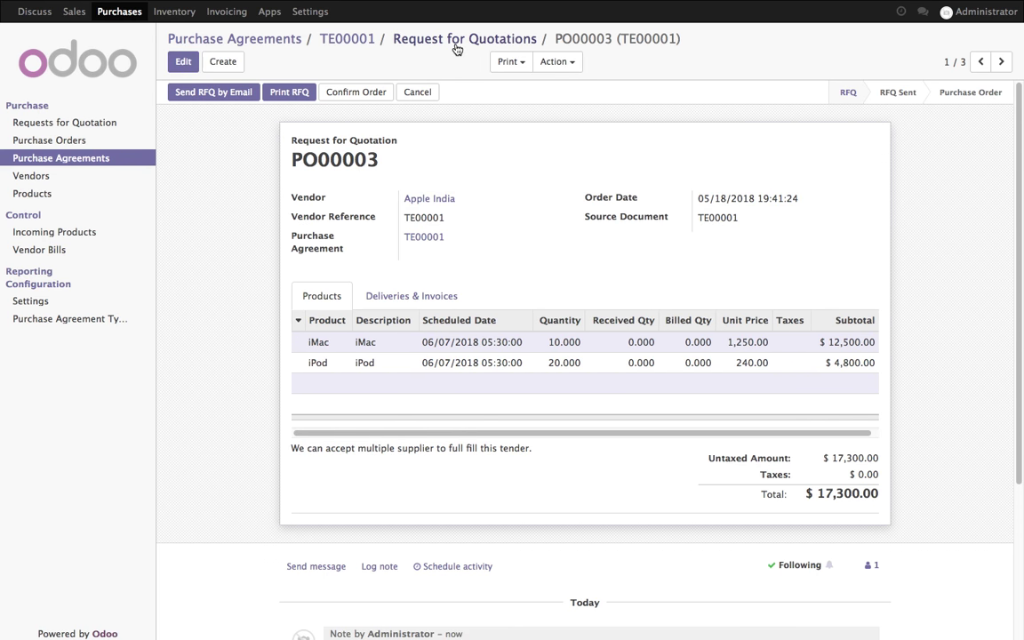
{"action": "left_click", "coordinate": [455, 40]}
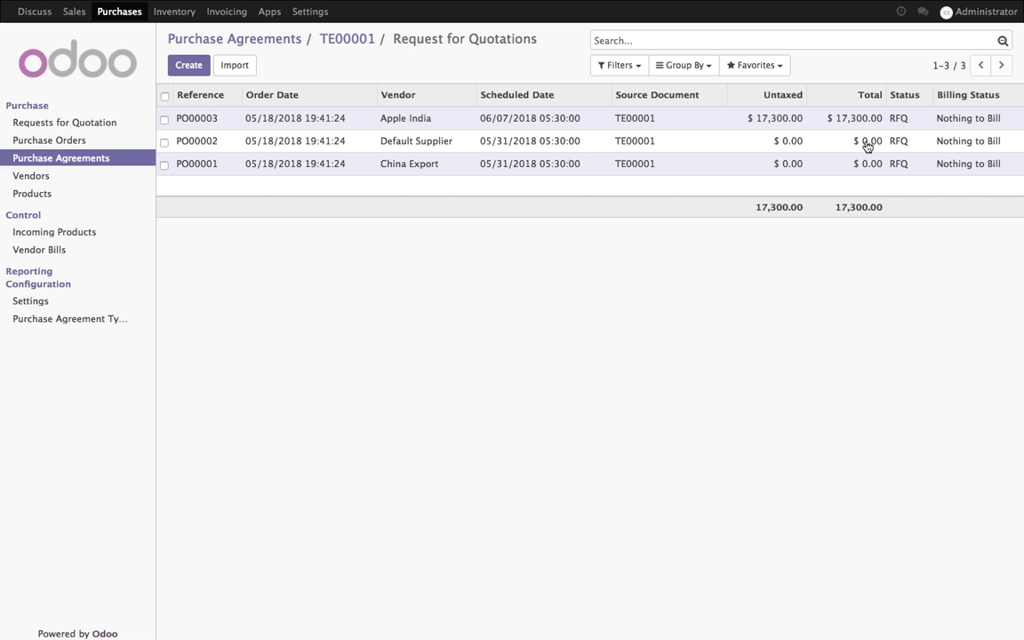
Step: Set the scheduled date of the iMac line in Default Supplier's quotation PO00002 to 06/12/2018
{"action": "left_click", "coordinate": [782, 138]}
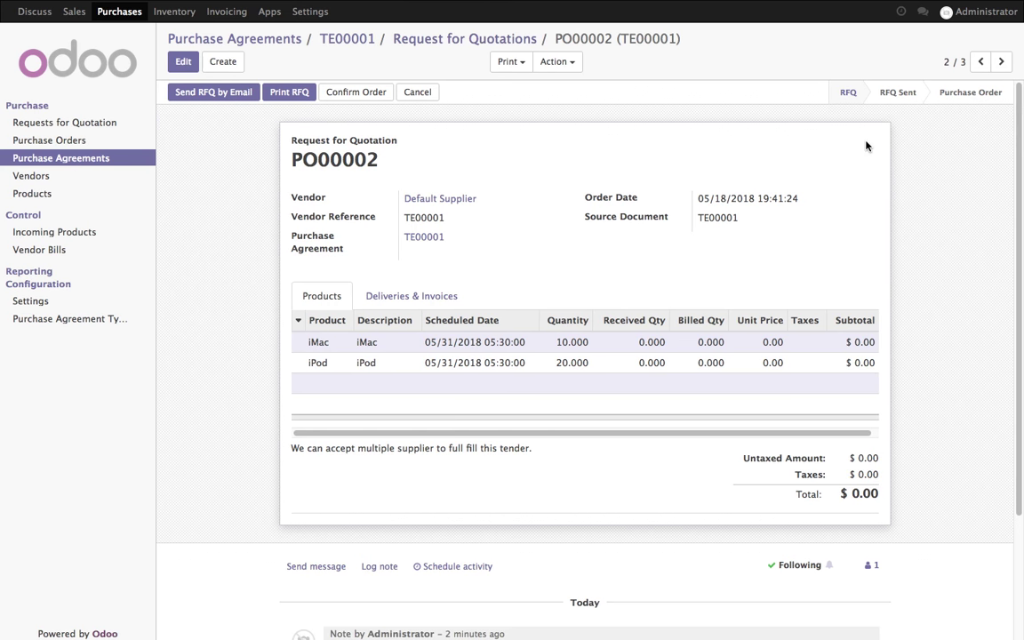
{"action": "left_click", "coordinate": [190, 61]}
{"action": "left_click", "coordinate": [508, 352]}
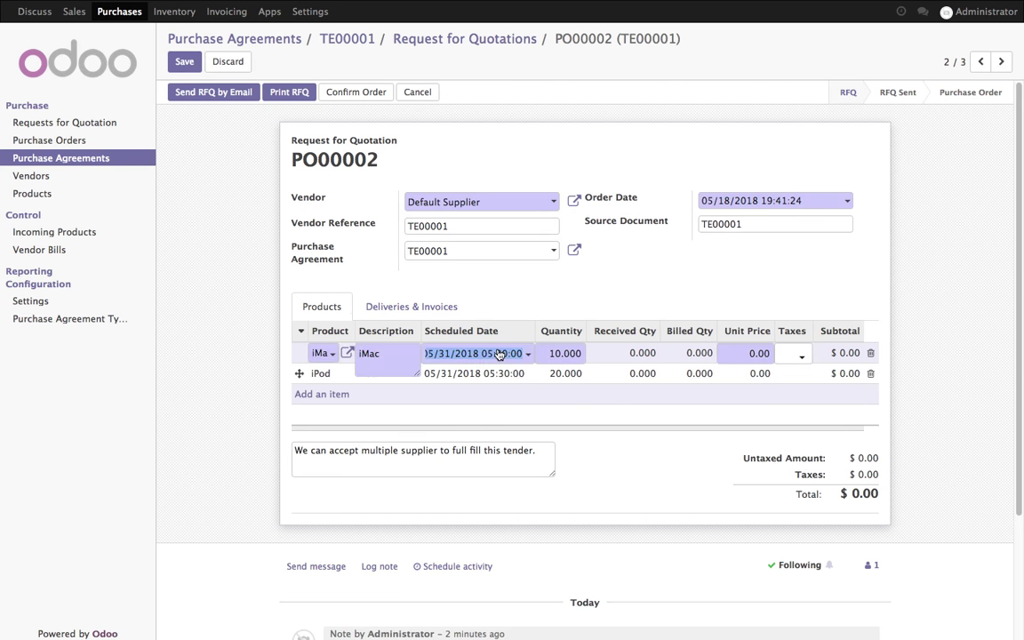
{"action": "left_click", "coordinate": [529, 354]}
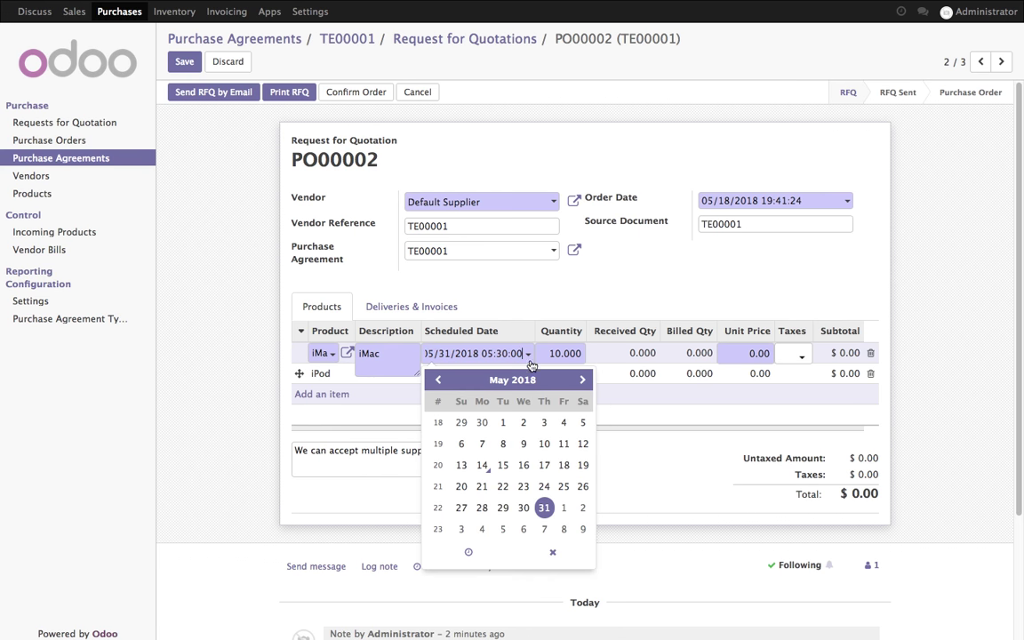
{"action": "left_click", "coordinate": [635, 508]}
{"action": "left_click", "coordinate": [524, 354]}
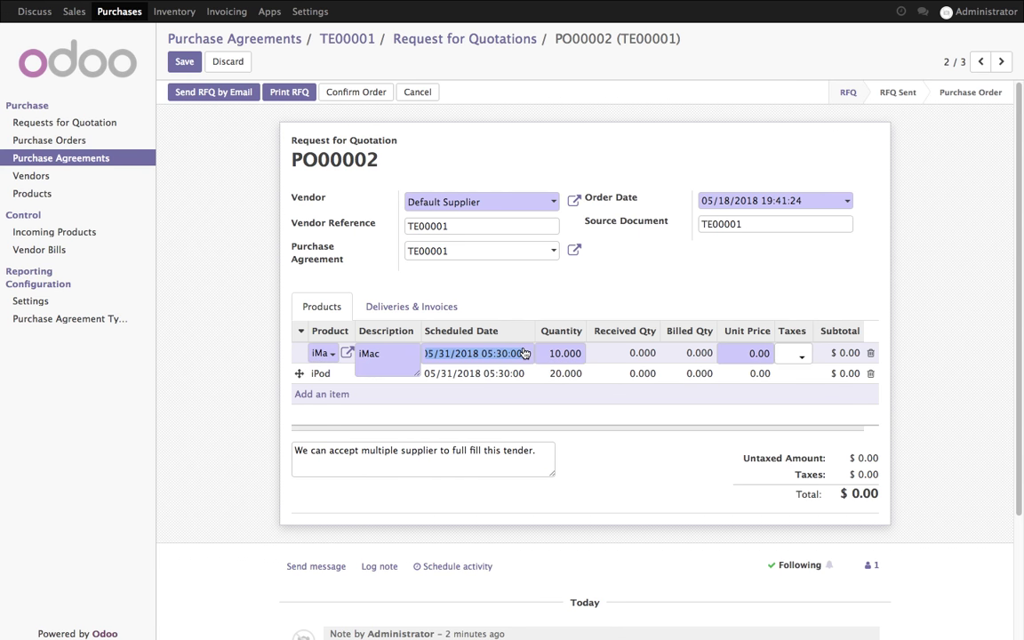
{"action": "left_click", "coordinate": [528, 353]}
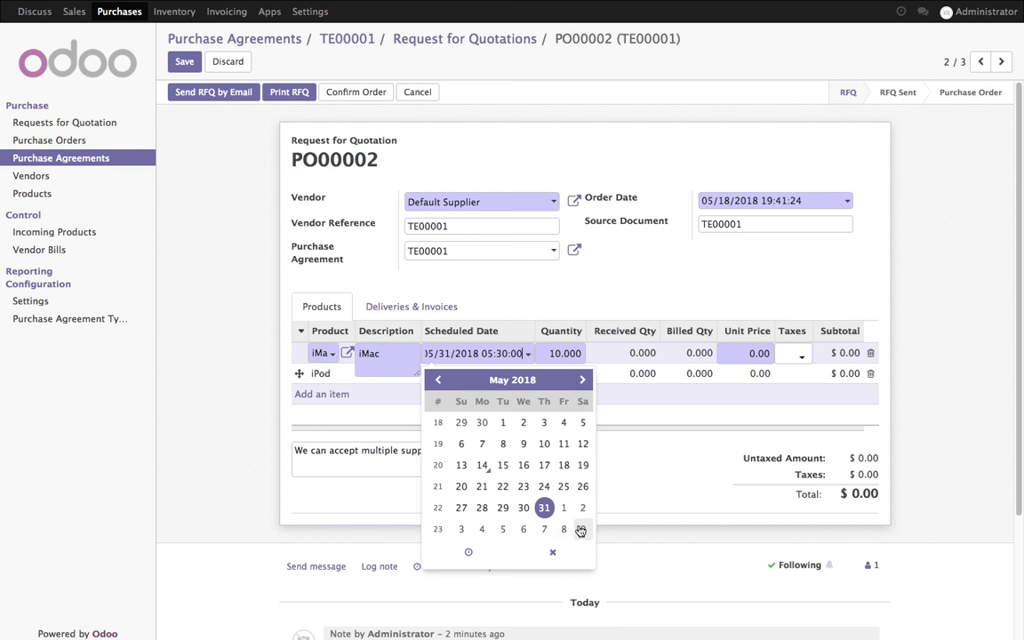
{"action": "left_click", "coordinate": [582, 380]}
{"action": "left_click", "coordinate": [503, 465]}
{"action": "left_click", "coordinate": [639, 473]}
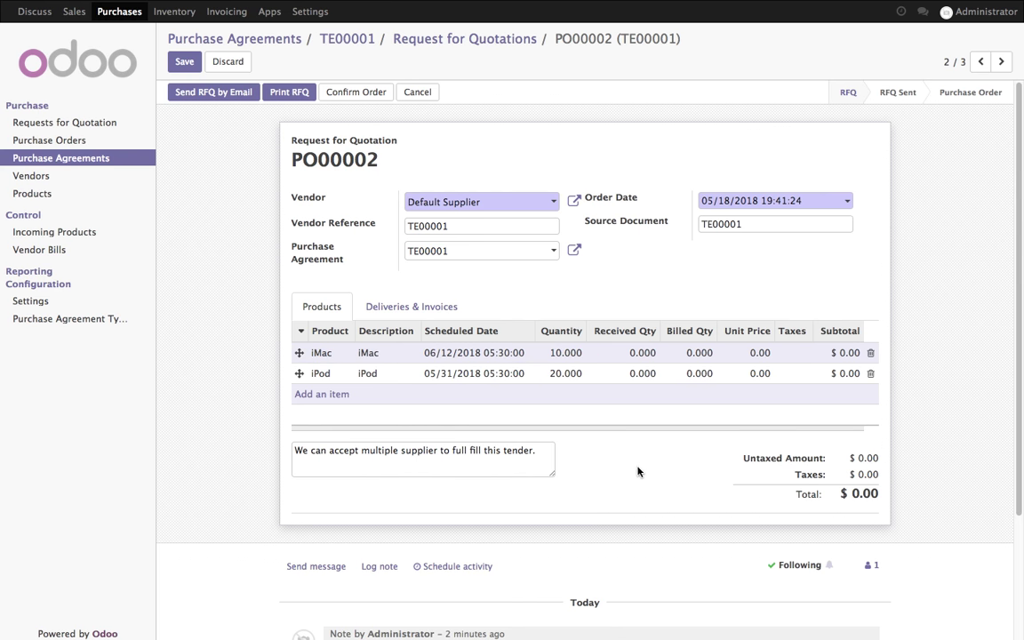
Step: Set the unit prices in quotation PO00002 to 1,300 for iMac and 260 for iPod, save, and return to the quotation list
{"action": "left_click", "coordinate": [754, 353]}
{"action": "type", "text": "1300"}
{"action": "left_click", "coordinate": [766, 376]}
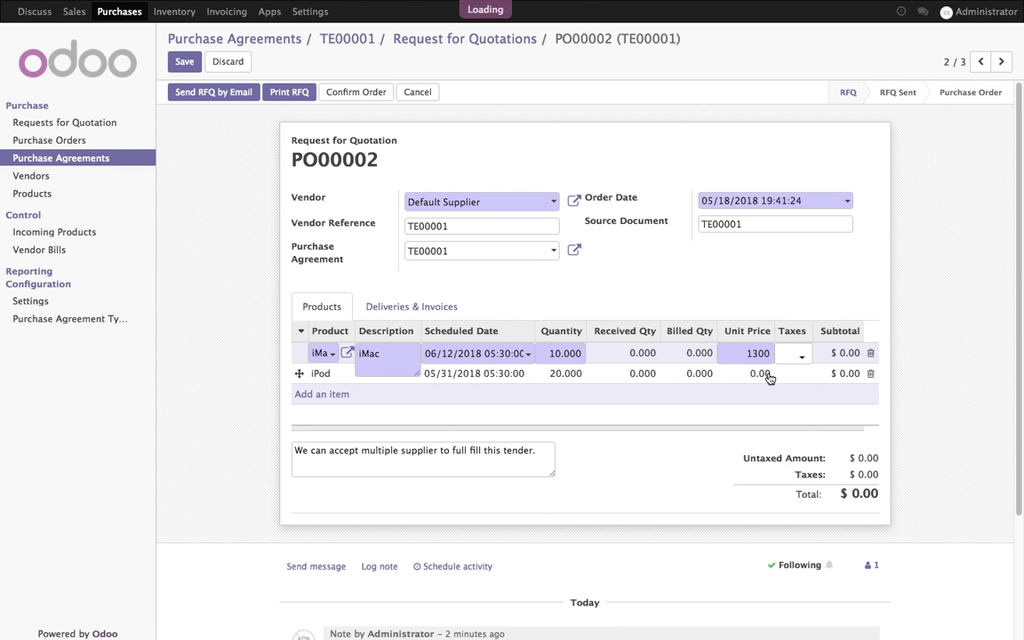
{"action": "left_click", "coordinate": [518, 381]}
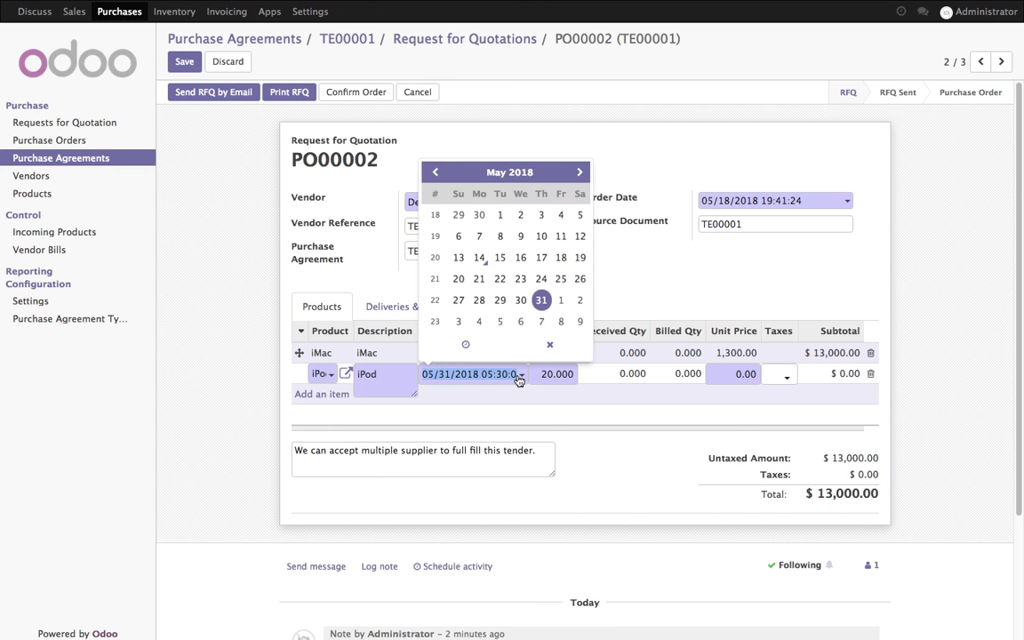
{"action": "left_click", "coordinate": [651, 485]}
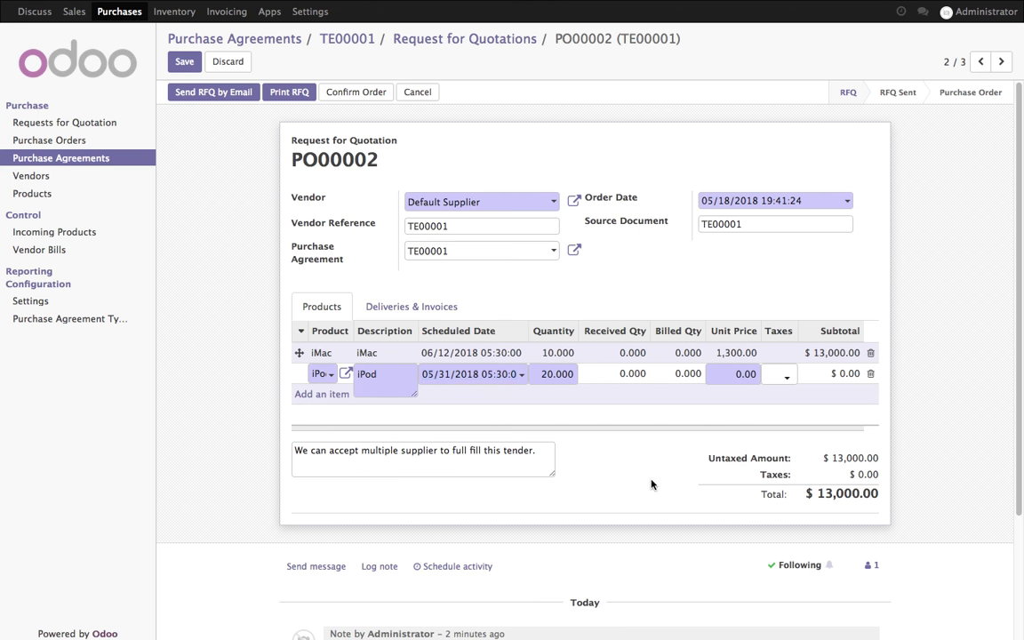
{"action": "left_click", "coordinate": [736, 374]}
{"action": "type", "text": "260"}
{"action": "left_click", "coordinate": [476, 303]}
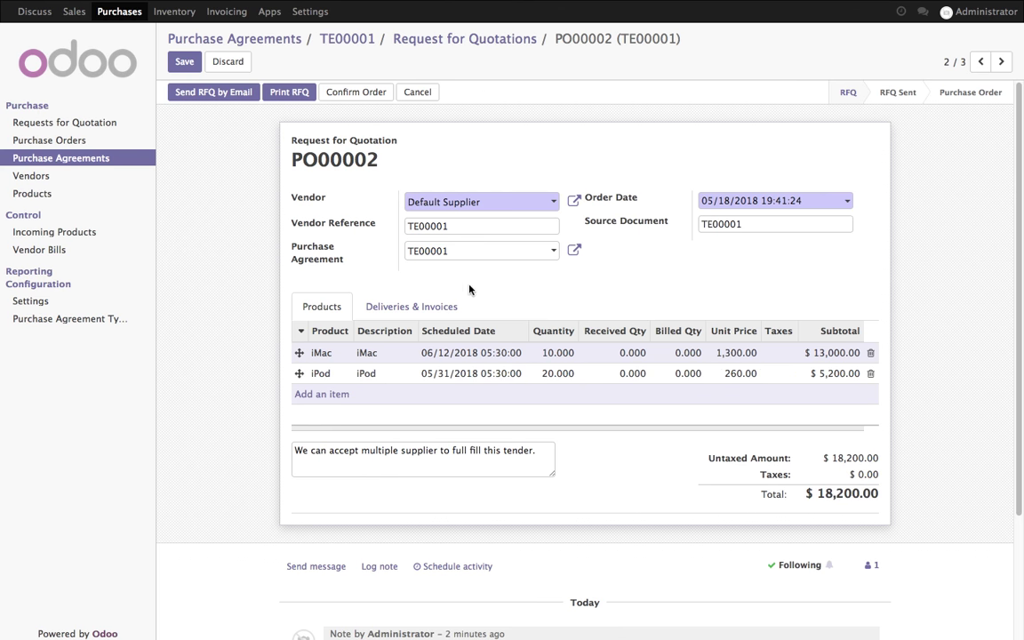
{"action": "left_click", "coordinate": [185, 64]}
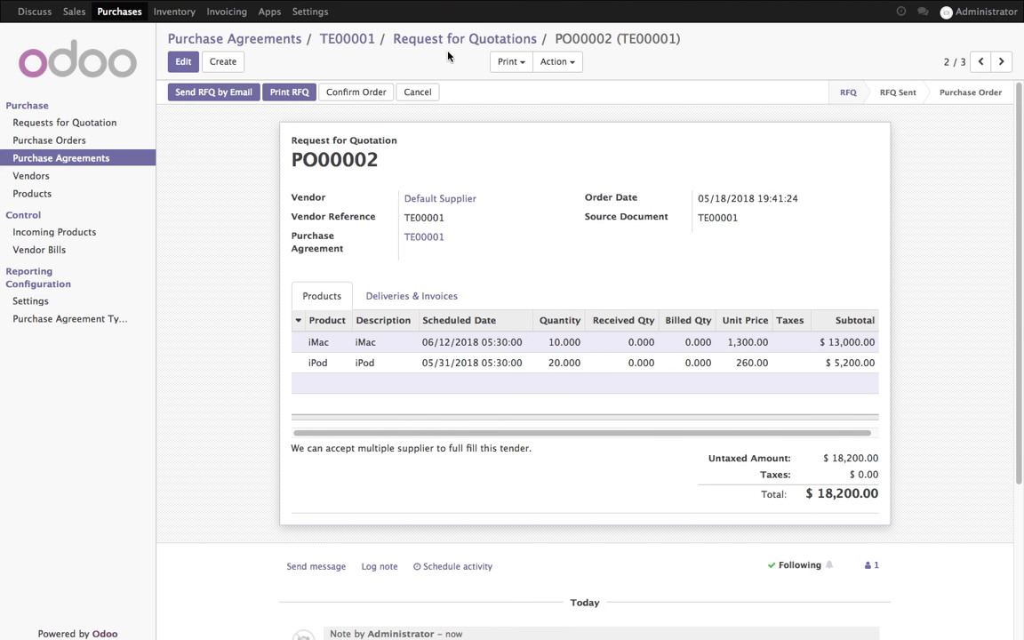
{"action": "left_click", "coordinate": [456, 40]}
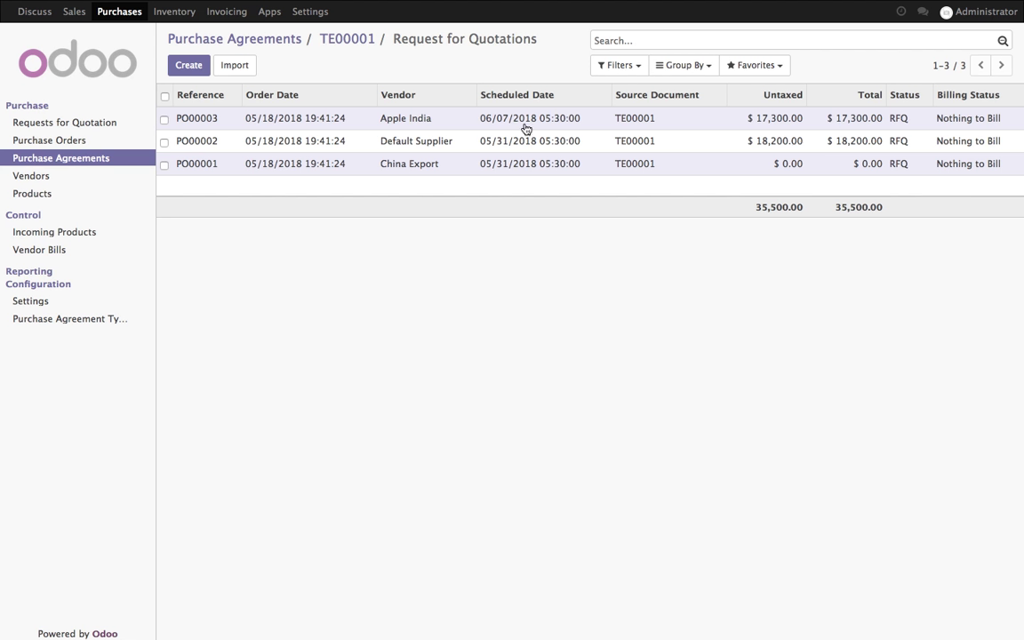
Step: Set the scheduled dates in China Export's quotation PO00001 to 06/05/2018 for iMac and 06/06/2018 for iPod
{"action": "left_click", "coordinate": [518, 168]}
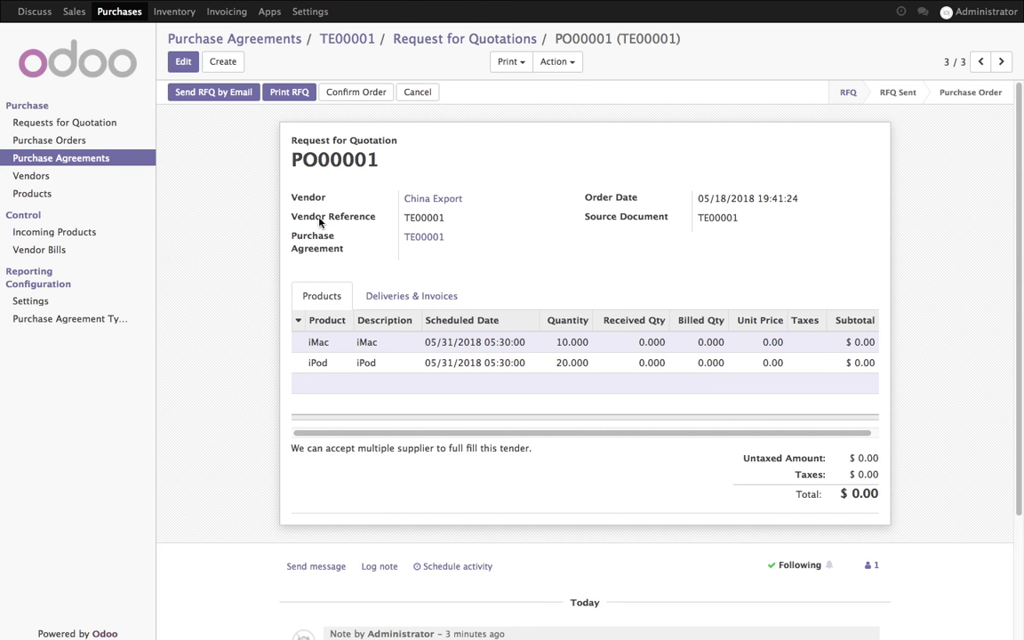
{"action": "left_click", "coordinate": [187, 62]}
{"action": "left_click", "coordinate": [500, 353]}
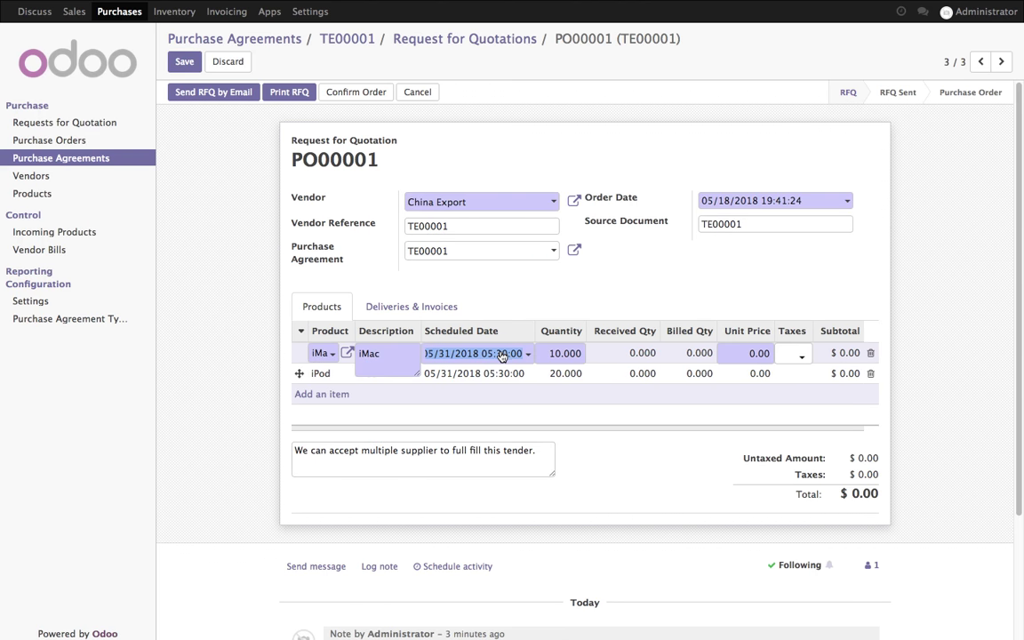
{"action": "left_click", "coordinate": [524, 354]}
{"action": "left_click", "coordinate": [503, 528]}
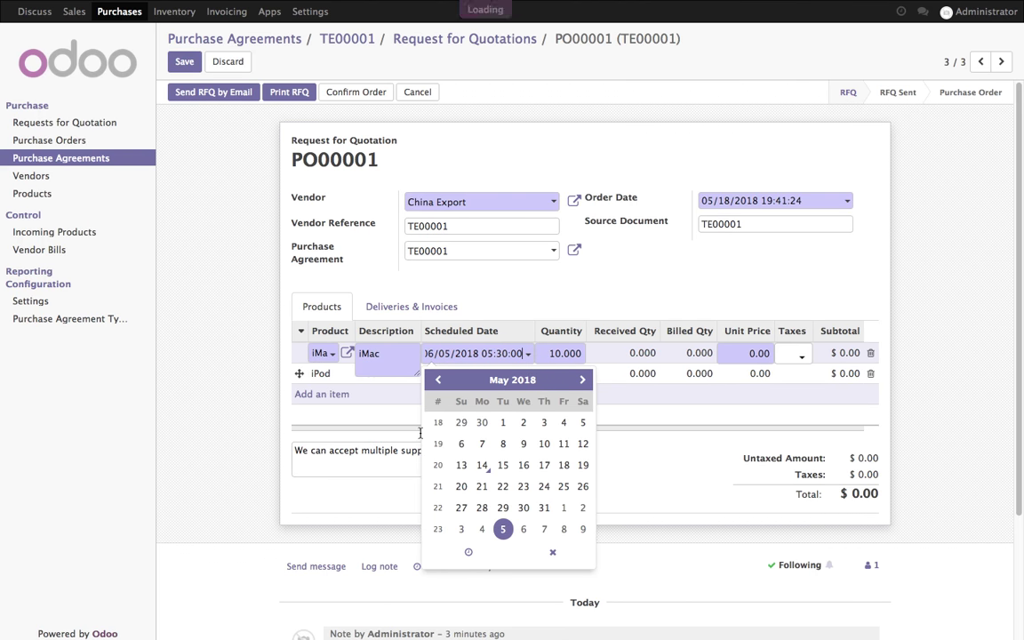
{"action": "left_click", "coordinate": [599, 425]}
{"action": "left_click", "coordinate": [499, 374]}
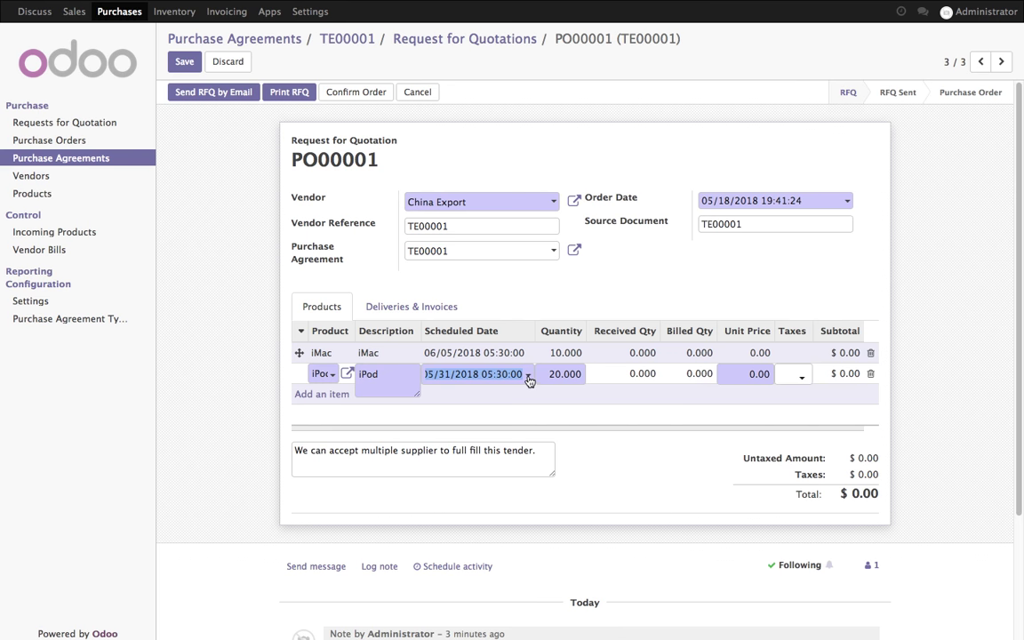
{"action": "left_click", "coordinate": [528, 377]}
{"action": "left_click", "coordinate": [524, 322]}
Step: Set the unit prices in quotation PO00001 to 1,300 for iMac and 270 for iPod, save, and return to the quotation list
{"action": "left_click", "coordinate": [752, 353]}
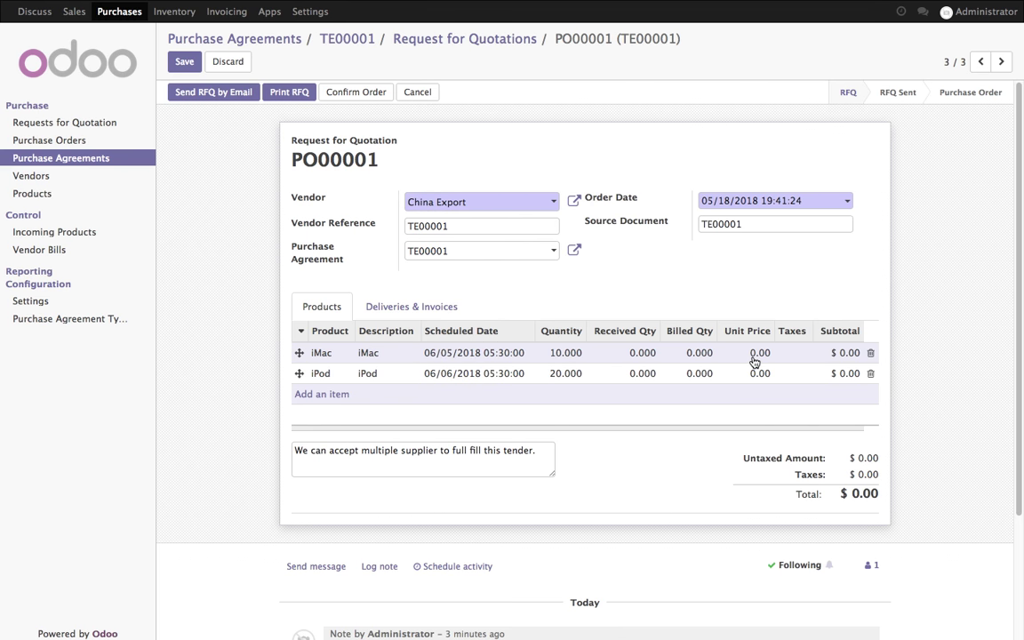
{"action": "type", "text": "1300"}
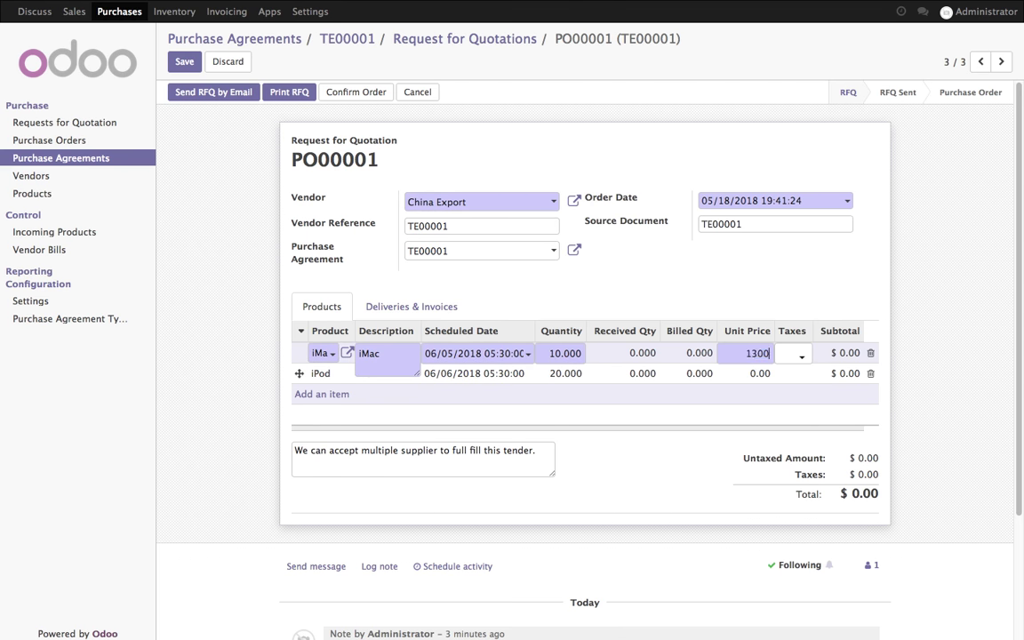
{"action": "left_click", "coordinate": [746, 373]}
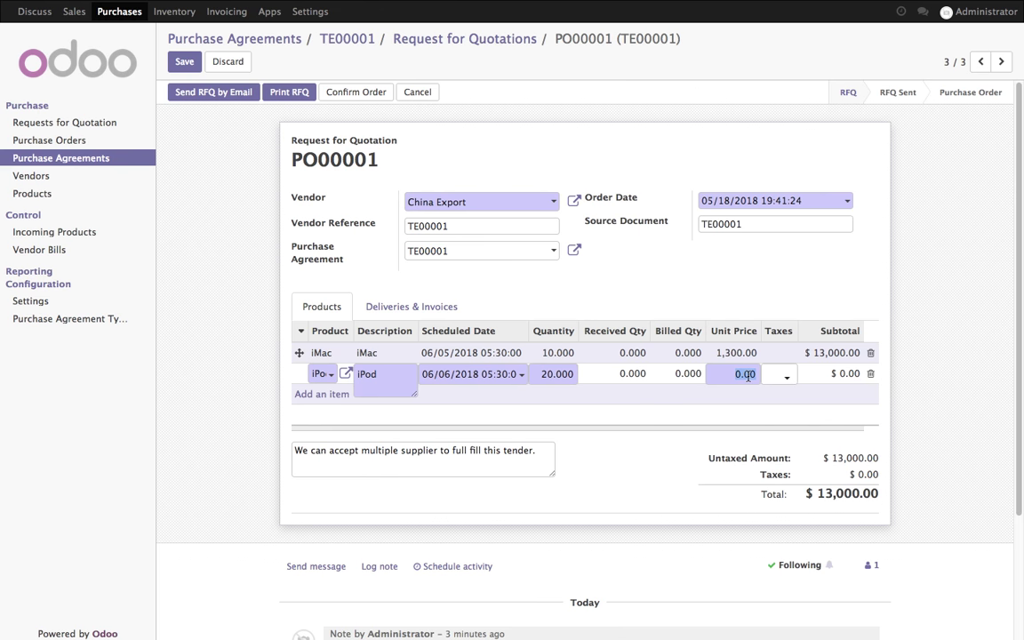
{"action": "type", "text": "270"}
{"action": "left_click", "coordinate": [697, 480]}
{"action": "left_click", "coordinate": [184, 61]}
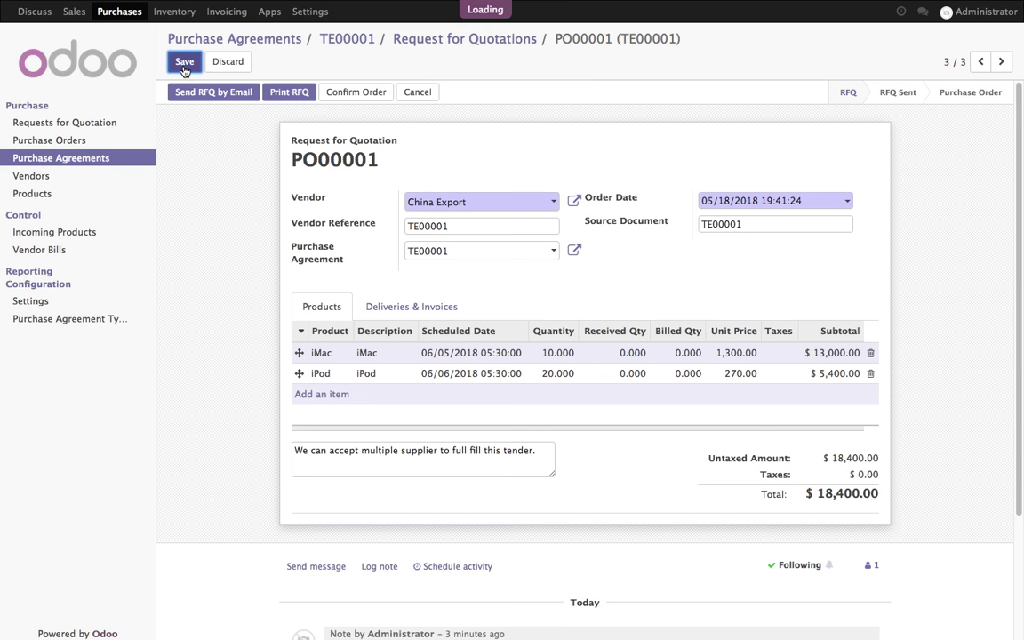
{"action": "left_click", "coordinate": [399, 39]}
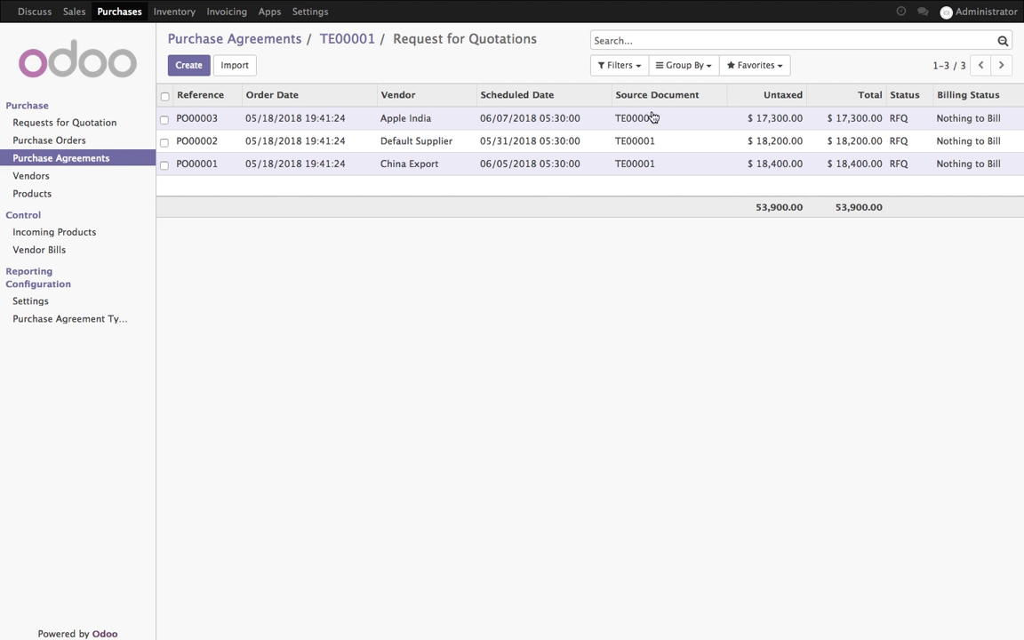
Step: Add "So, lets compare the quote and choose the multiple supplier for different product," to the terms of agreement TE00001 and save
{"action": "left_click", "coordinate": [335, 40]}
{"action": "left_click", "coordinate": [183, 62]}
{"action": "scroll", "coordinate": [399, 471], "scroll_direction": "down", "scroll_amount": 3}
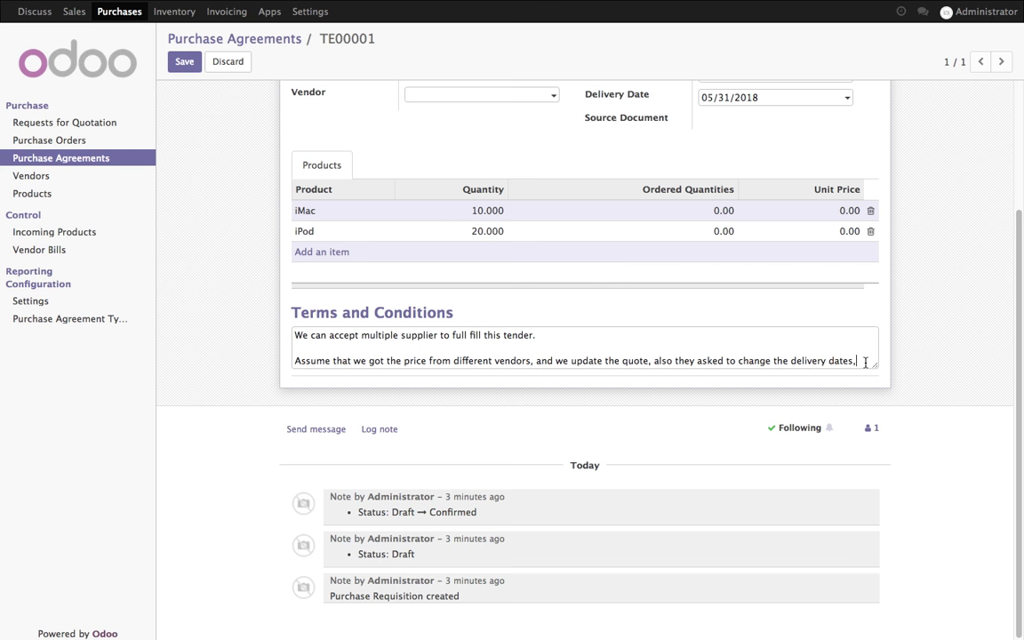
{"action": "key", "text": "Return"}
{"action": "key", "text": "Return"}
{"action": "type", "text": "So, lets "}
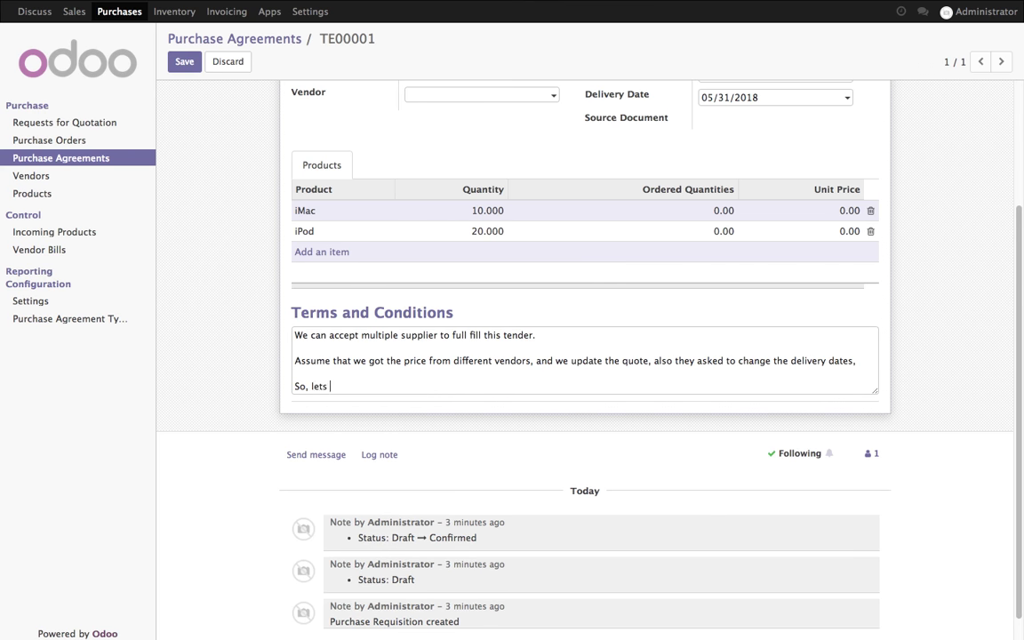
{"action": "type", "text": "compare the quote and choose the multiple suppl"}
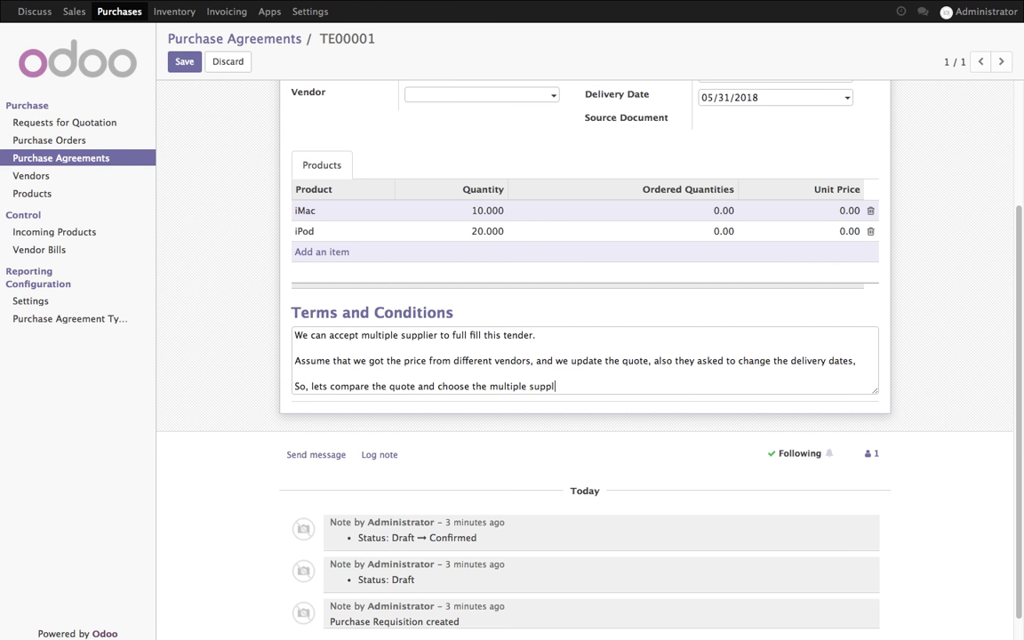
{"action": "type", "text": "for different product,"}
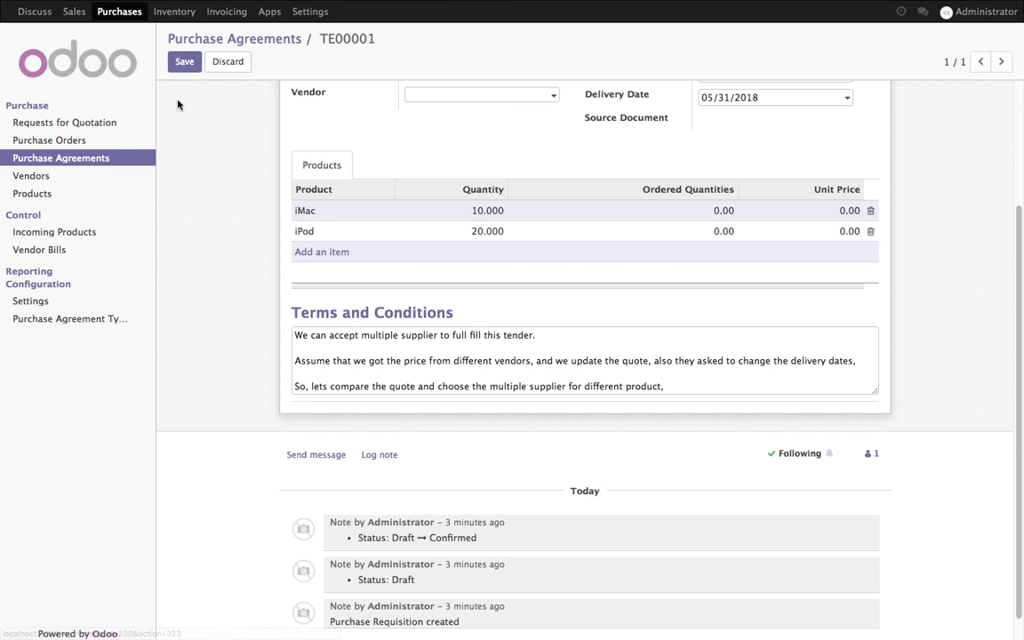
{"action": "left_click", "coordinate": [184, 62]}
{"action": "scroll", "coordinate": [587, 284], "scroll_direction": "up", "scroll_amount": 5}
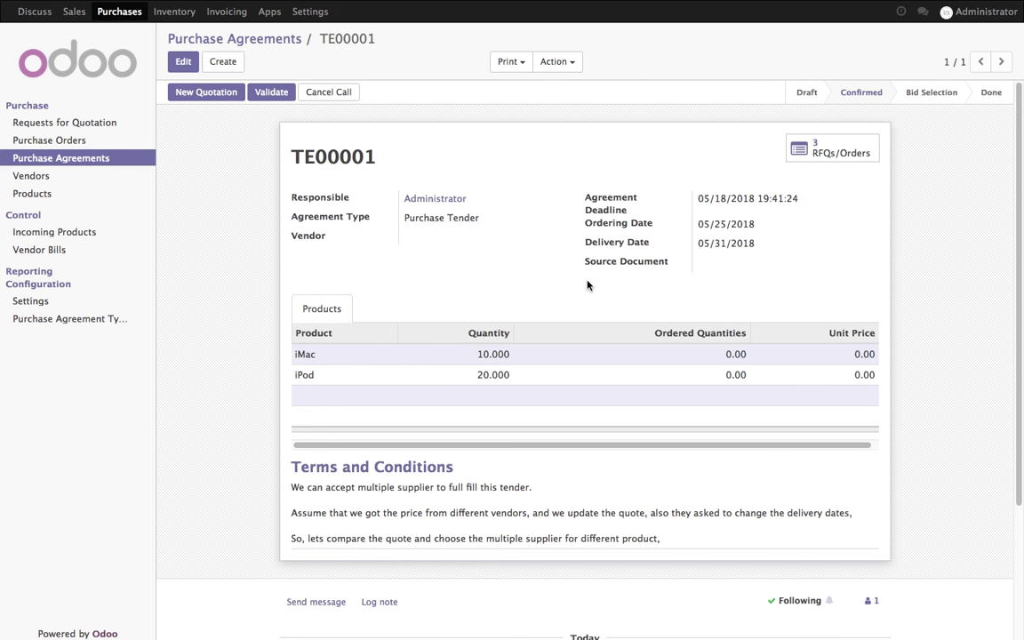
Step: Open Apple India's quotation PO00003 from the agreement's requests for quotation and delete its iPod line
{"action": "left_click", "coordinate": [832, 150]}
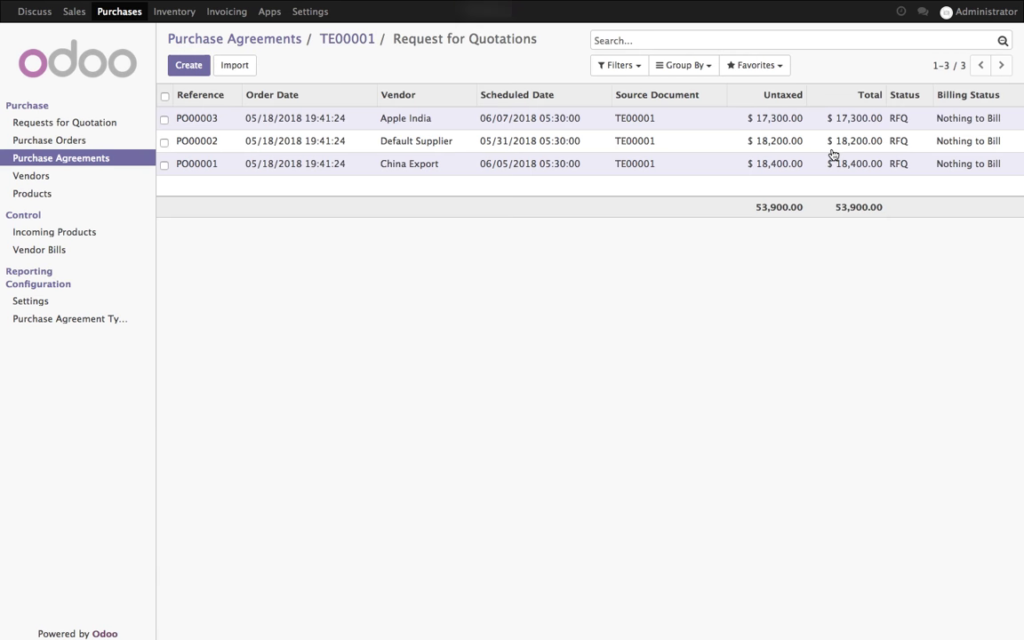
{"action": "left_click", "coordinate": [759, 122]}
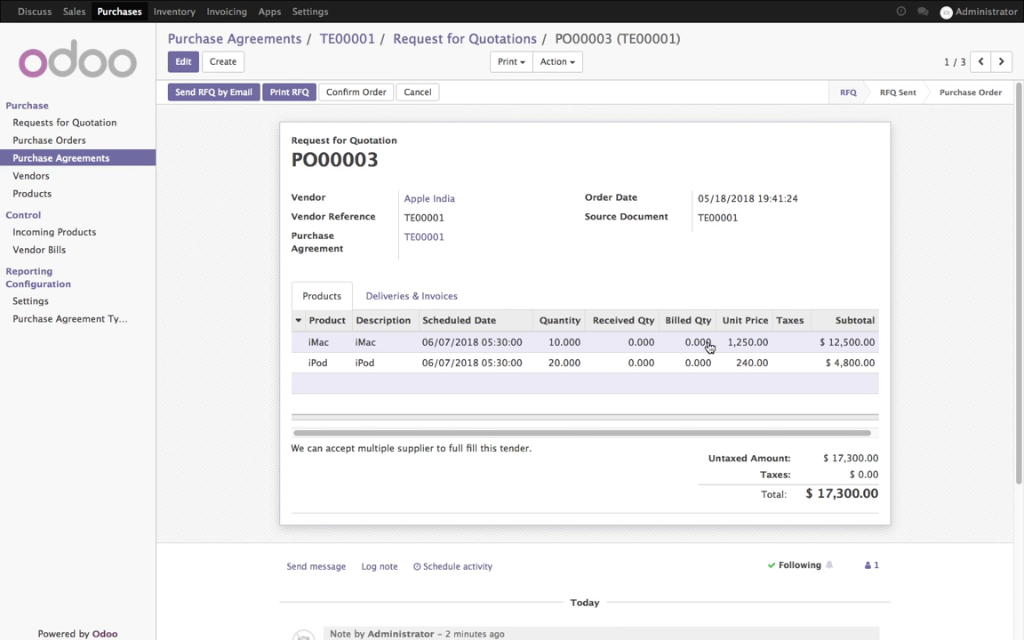
{"action": "left_click", "coordinate": [183, 64]}
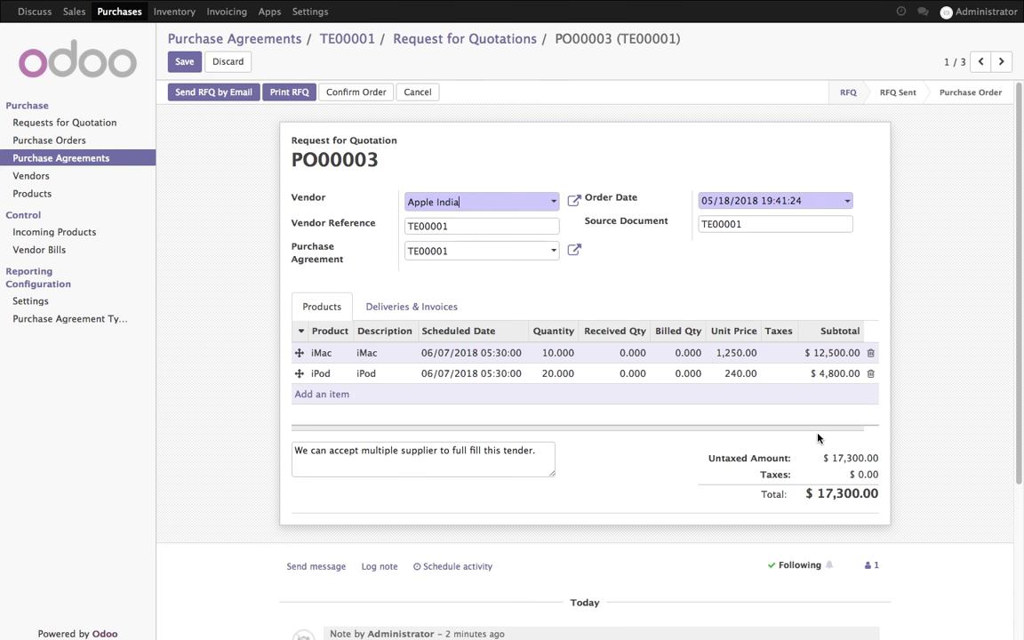
{"action": "left_click", "coordinate": [870, 374]}
Step: Add "We will buy only iMac even if they delivery late." to the notes of quotation PO00003 and save
{"action": "left_click", "coordinate": [536, 470]}
{"action": "key", "text": "Return"}
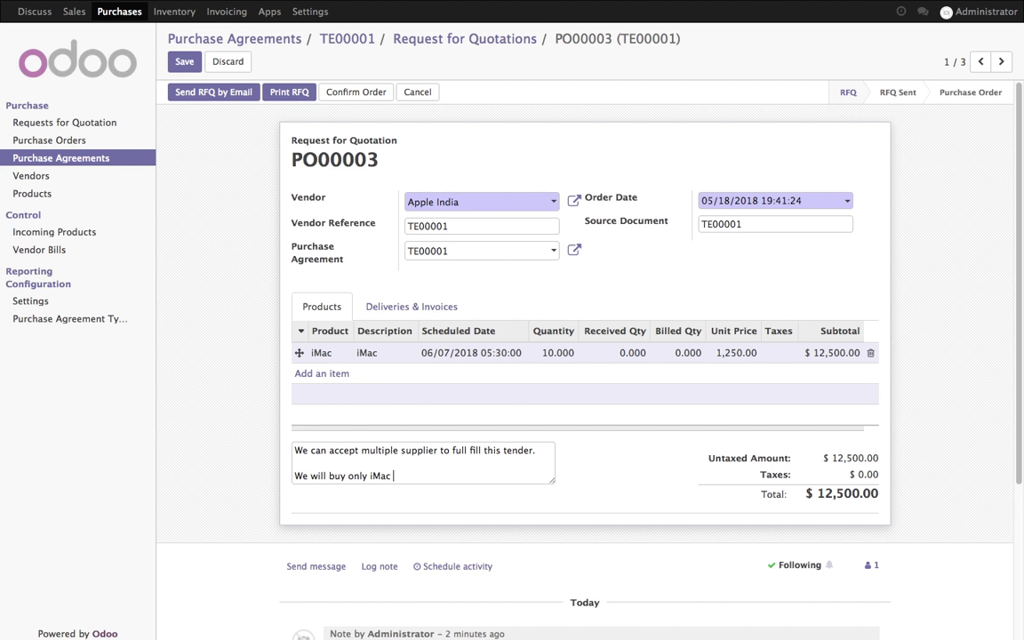
{"action": "type", "text": "We will buy only iMac even if they delivery late."}
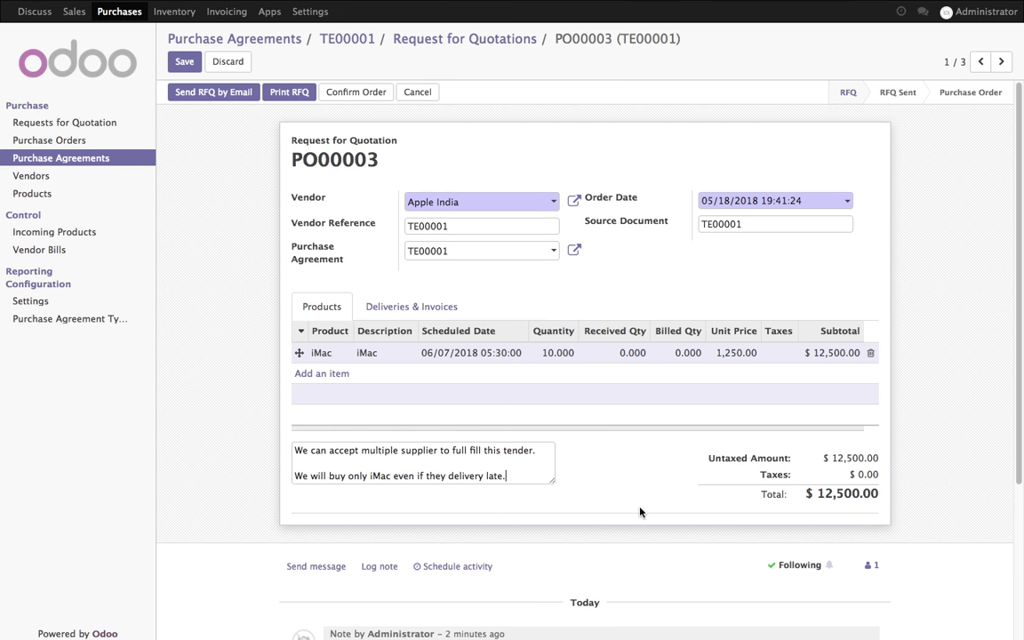
{"action": "left_click", "coordinate": [183, 68]}
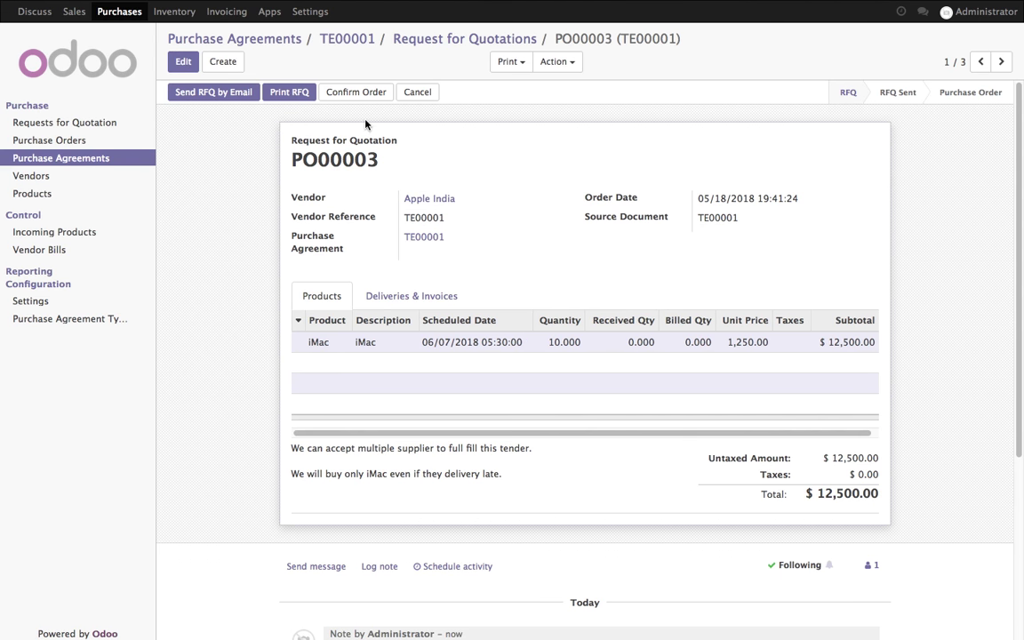
Step: Confirm quotation PO00003 as a purchase order and open Default Supplier's quotation PO00002 from the quotation list
{"action": "left_click", "coordinate": [346, 93]}
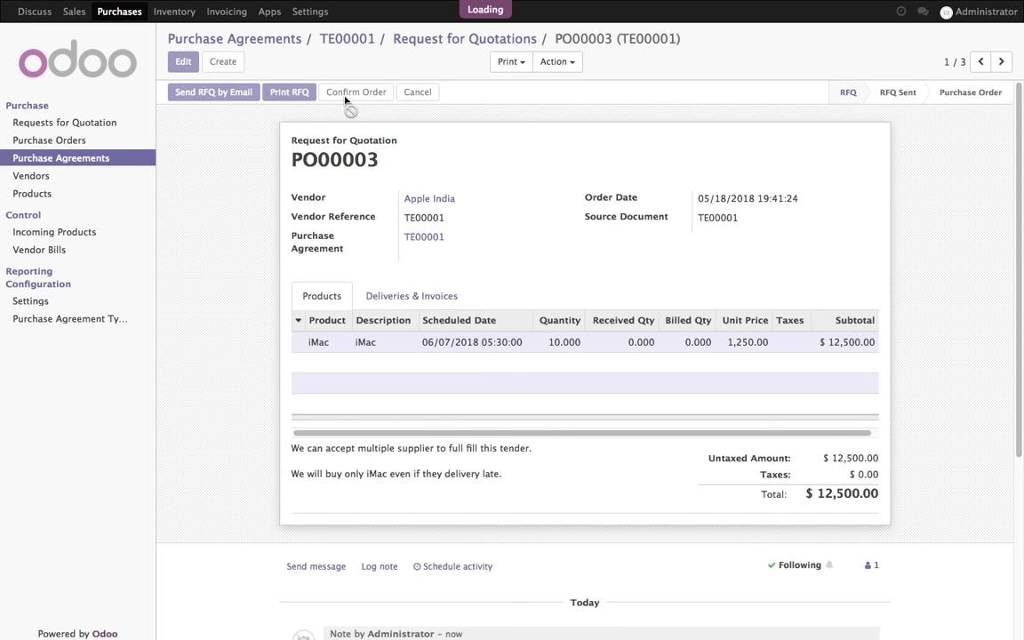
{"action": "left_click", "coordinate": [394, 39]}
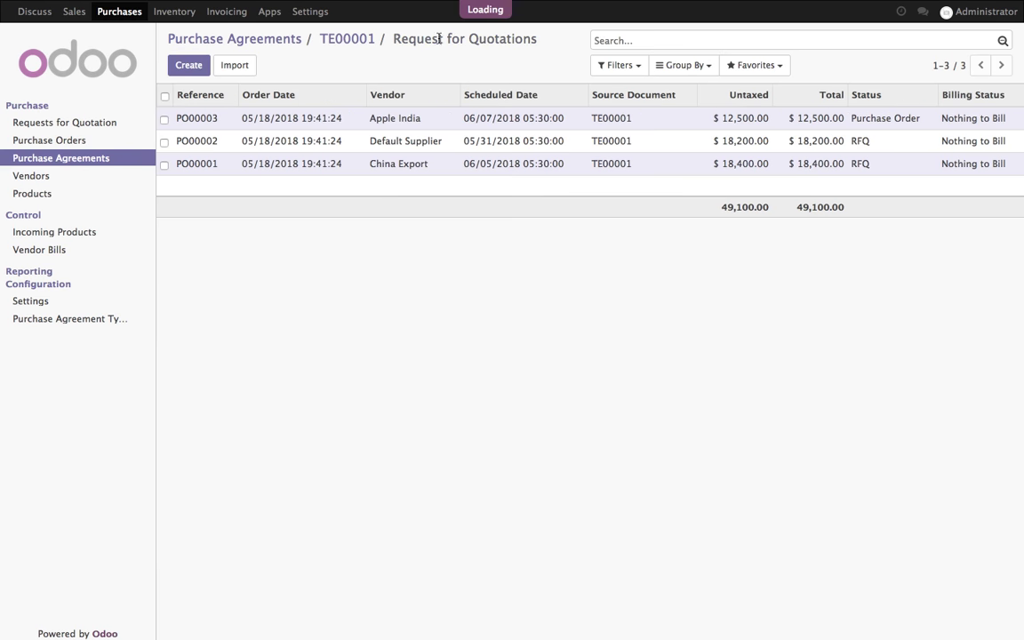
{"action": "left_click", "coordinate": [841, 147]}
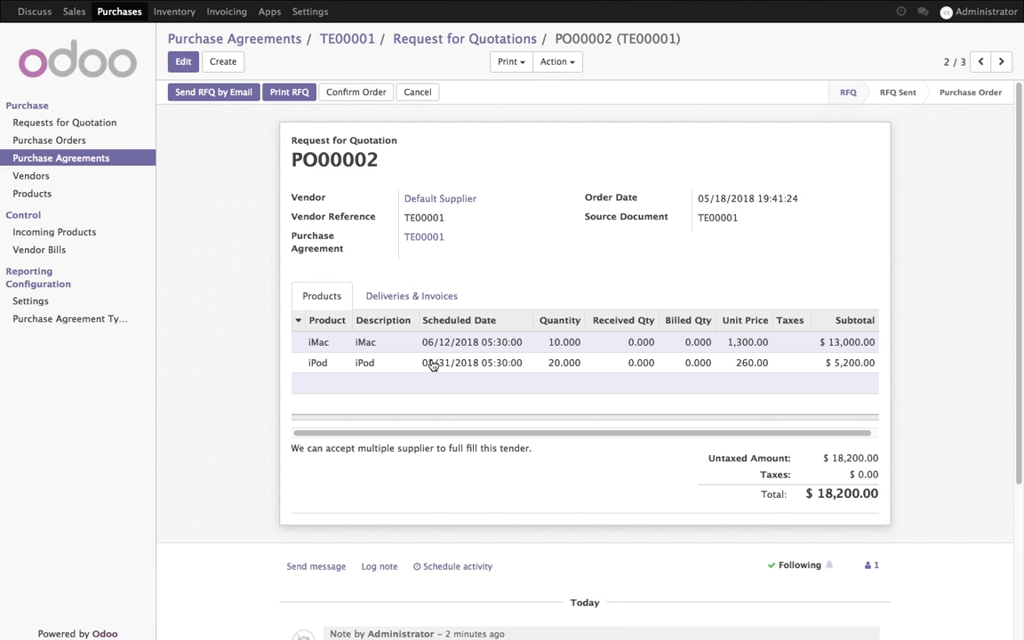
Step: Compare Default Supplier's quotation PO00002 with China Export's PO00001, and delete the iMac line from PO00002
{"action": "left_click", "coordinate": [1000, 61]}
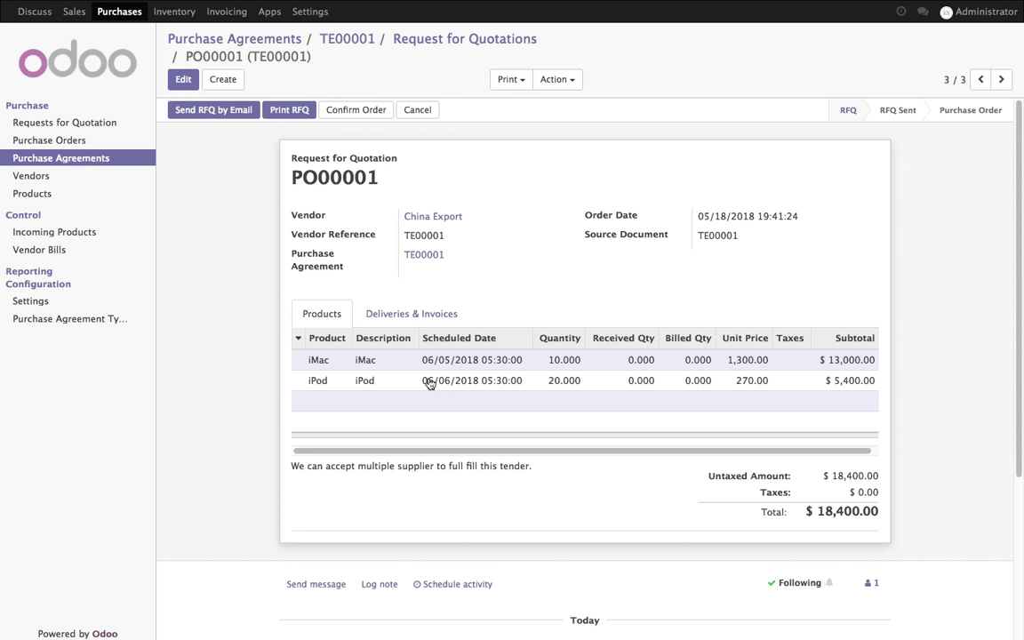
{"action": "left_click", "coordinate": [981, 79]}
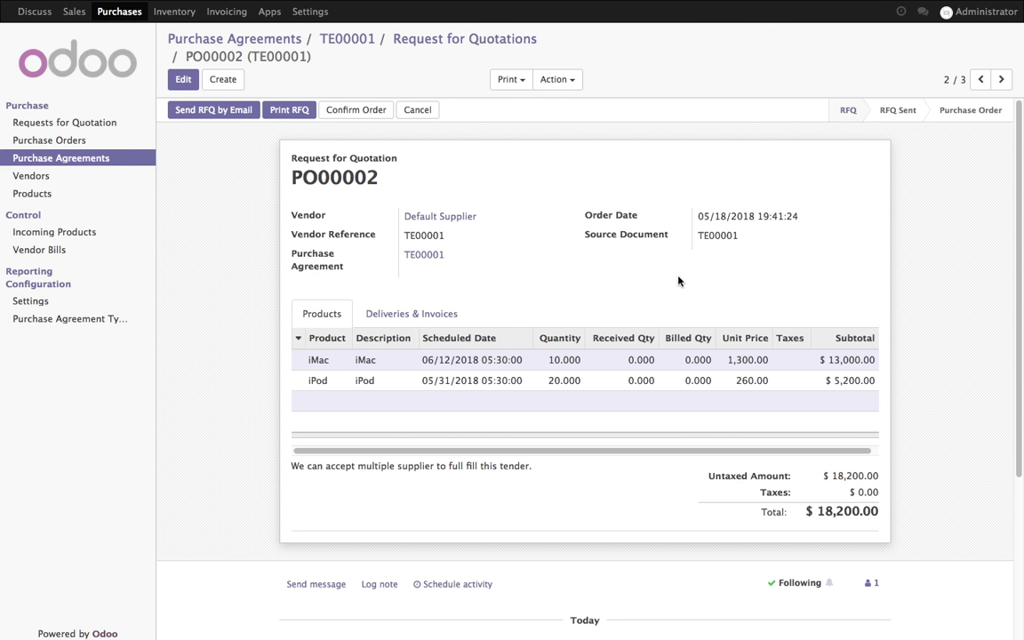
{"action": "left_click", "coordinate": [180, 80]}
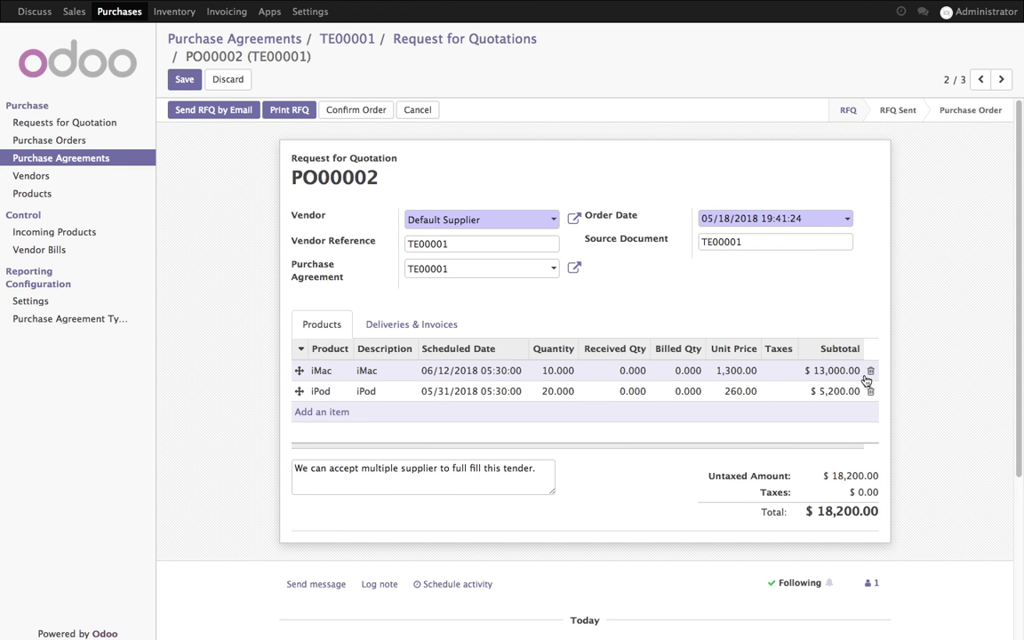
{"action": "left_click", "coordinate": [870, 371]}
Step: Add "We will buy iPod form Default Supplier, as they supply earlier then the China Export." to the notes of quotation PO00002 and save
{"action": "left_click", "coordinate": [517, 489]}
{"action": "key", "text": "Return"}
{"action": "type", "text": "We will buy iPo"}
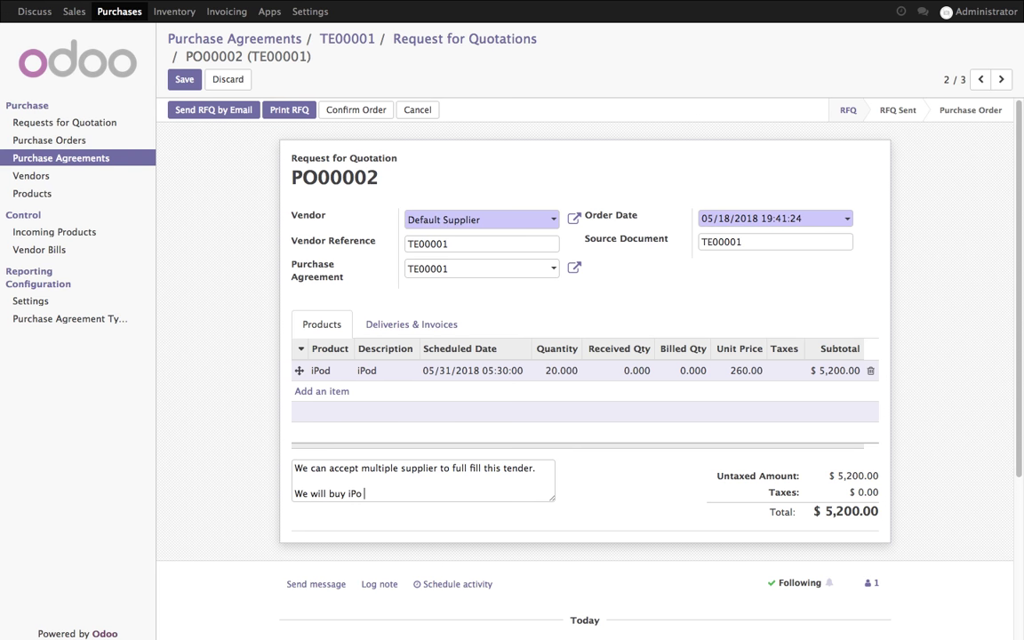
{"action": "type", "text": "d form Default Supplier"}
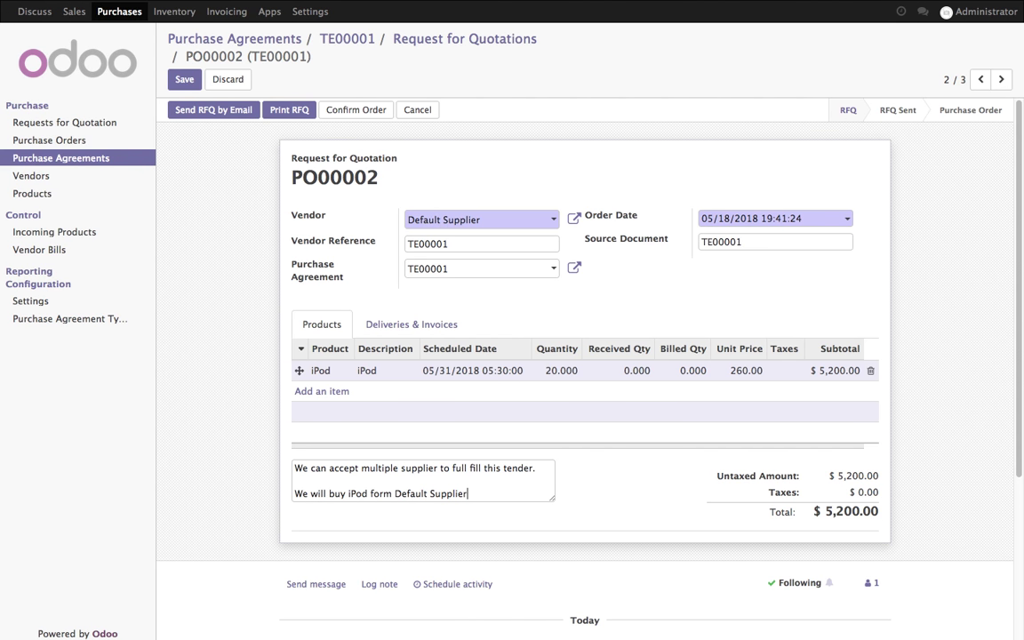
{"action": "type", "text": "they supplie"}
{"action": "key", "text": "BackSpace"}
{"action": "type", "text": "y"}
{"action": "key", "text": "BackSpace"}
{"action": "key", "text": "BackSpace"}
{"action": "type", "text": "y earlier then the"}
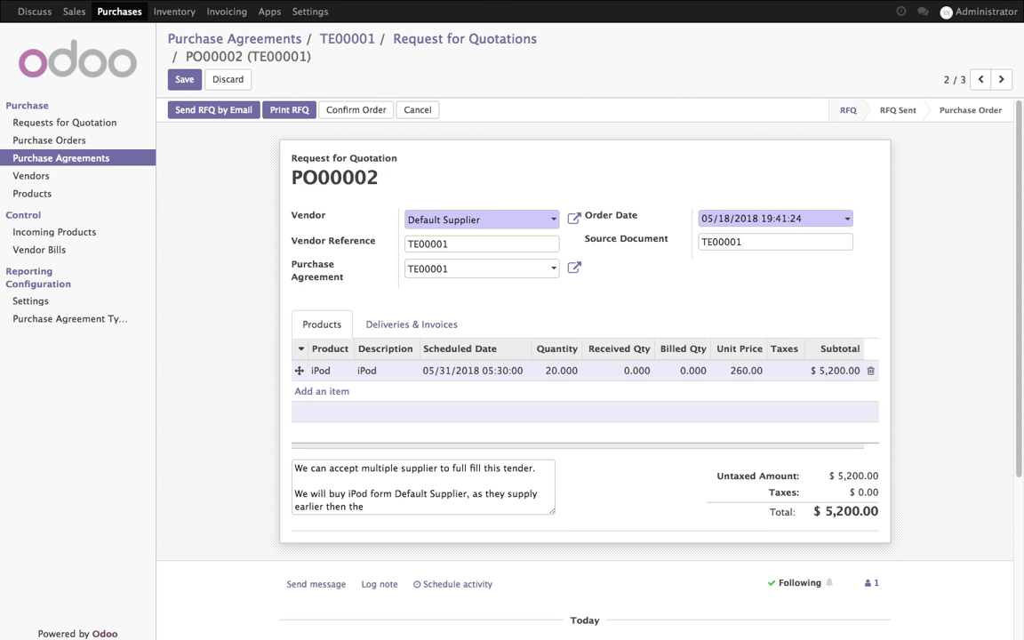
{"action": "type", "text": " China Export."}
{"action": "left_click", "coordinate": [184, 80]}
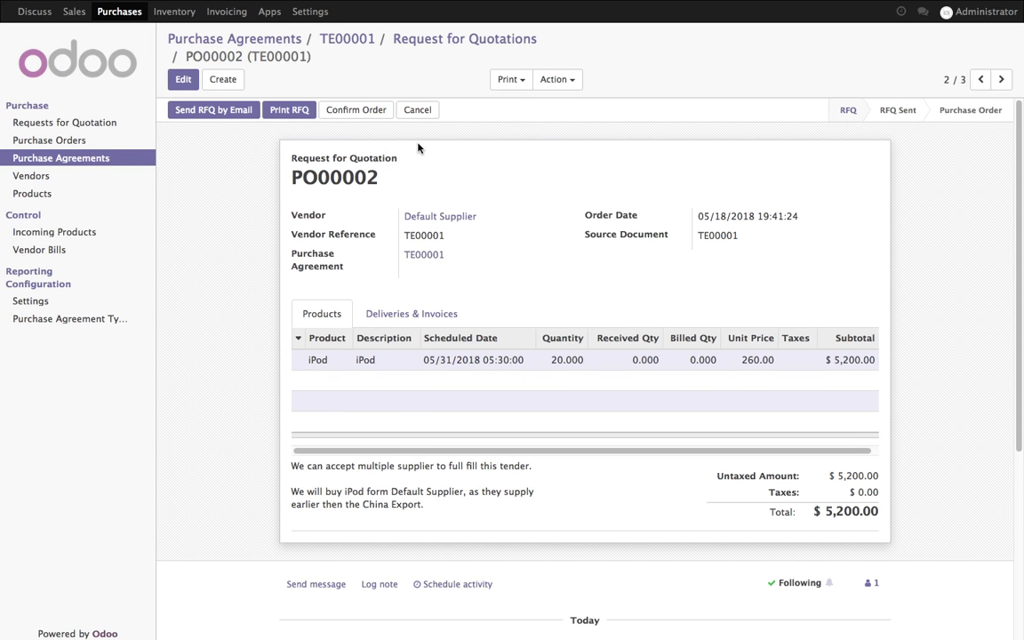
Step: Confirm quotation PO00002 as a purchase order and return to the quotation list of agreement TE00001
{"action": "left_click", "coordinate": [383, 116]}
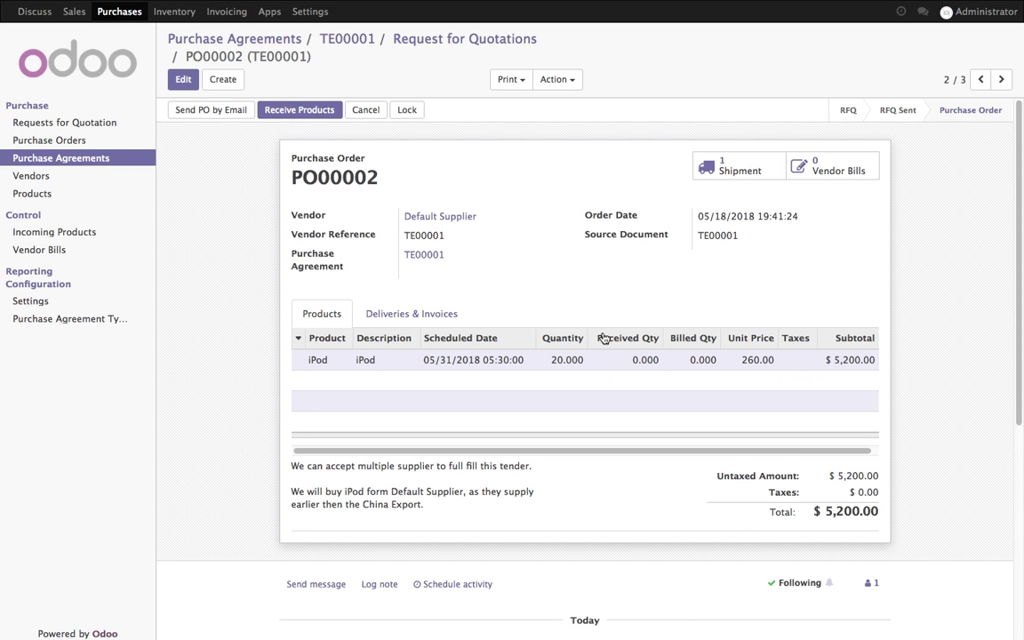
{"action": "left_click", "coordinate": [328, 39]}
{"action": "left_click", "coordinate": [851, 153]}
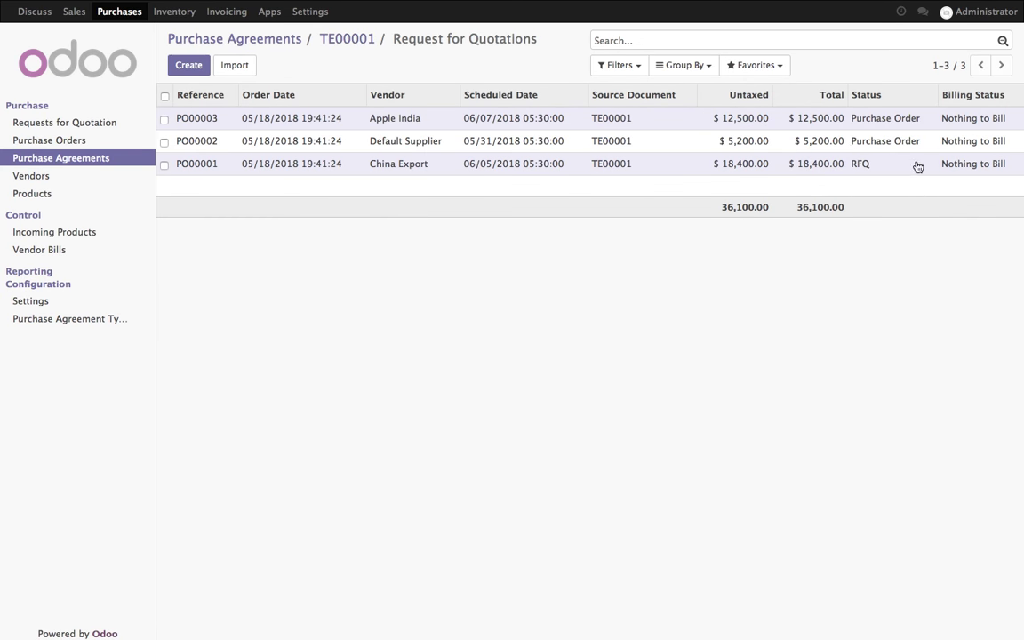
Step: Cancel China Export's quotation PO00001 and go back to the quotation list
{"action": "left_click", "coordinate": [917, 166]}
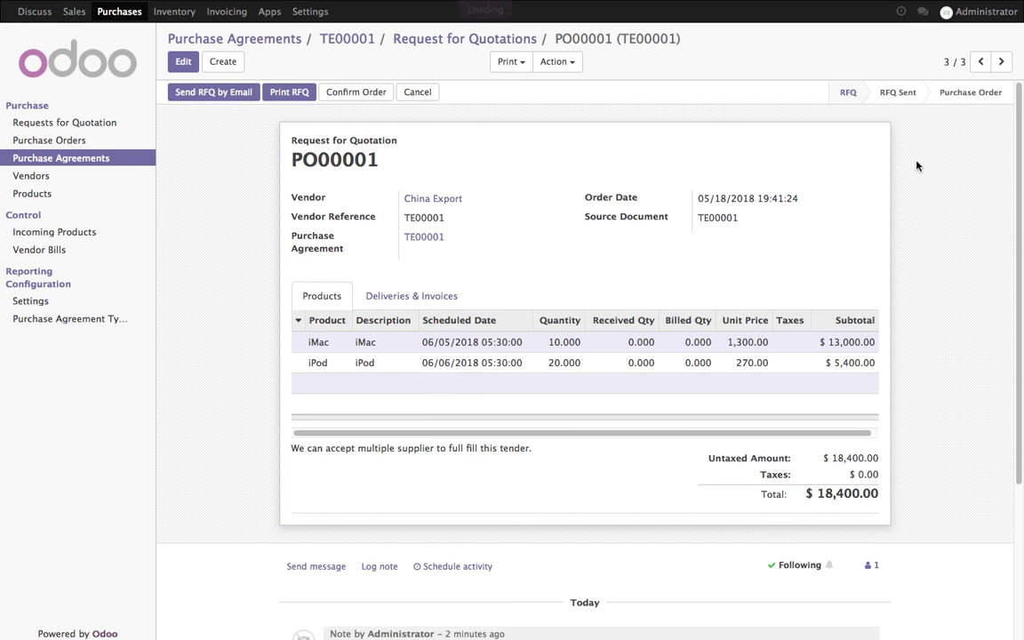
{"action": "left_click", "coordinate": [435, 94]}
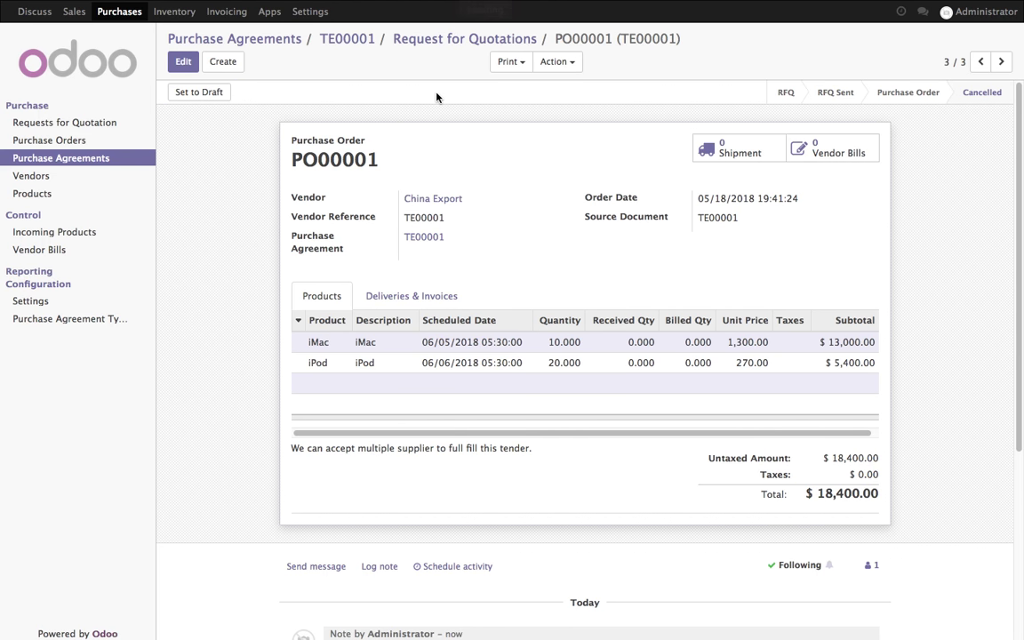
{"action": "left_click", "coordinate": [434, 40]}
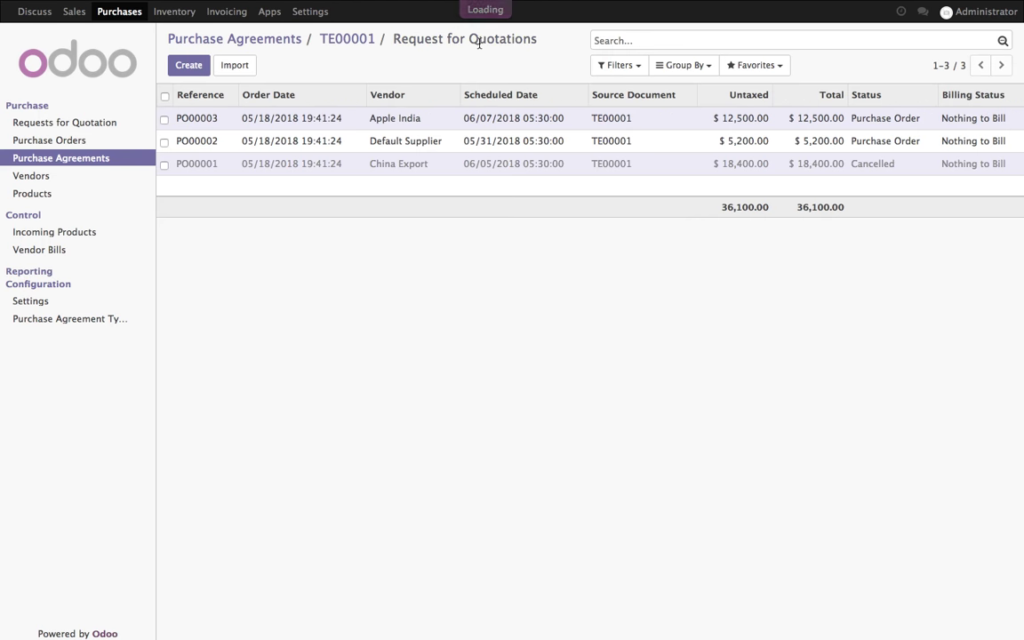
Step: Review Apple India's purchase order PO00003 and the ordered quantities on agreement TE00001
{"action": "left_click", "coordinate": [942, 120]}
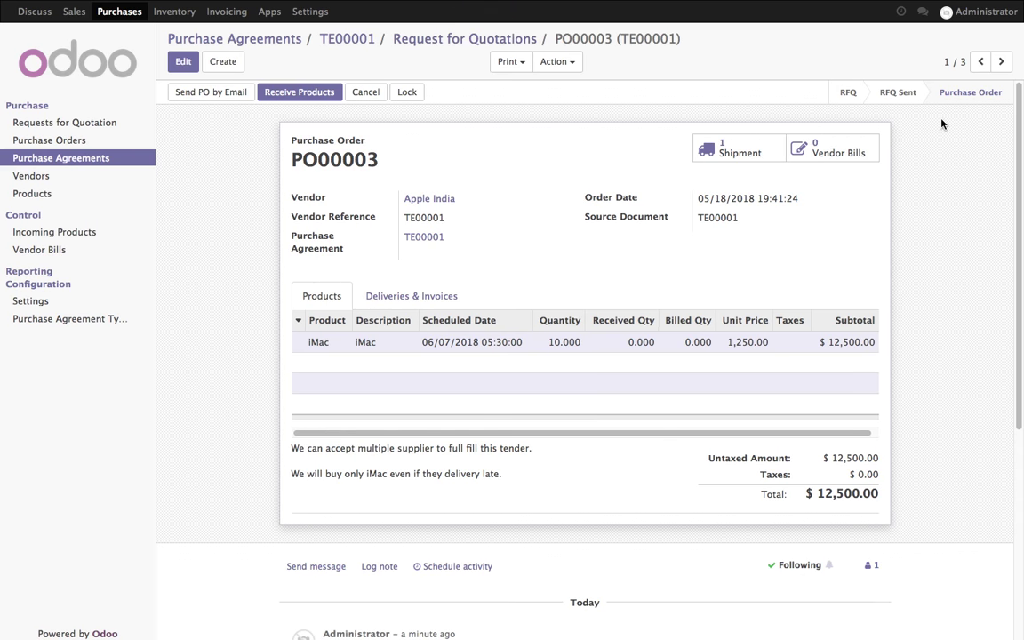
{"action": "left_click", "coordinate": [450, 39]}
{"action": "left_click", "coordinate": [351, 39]}
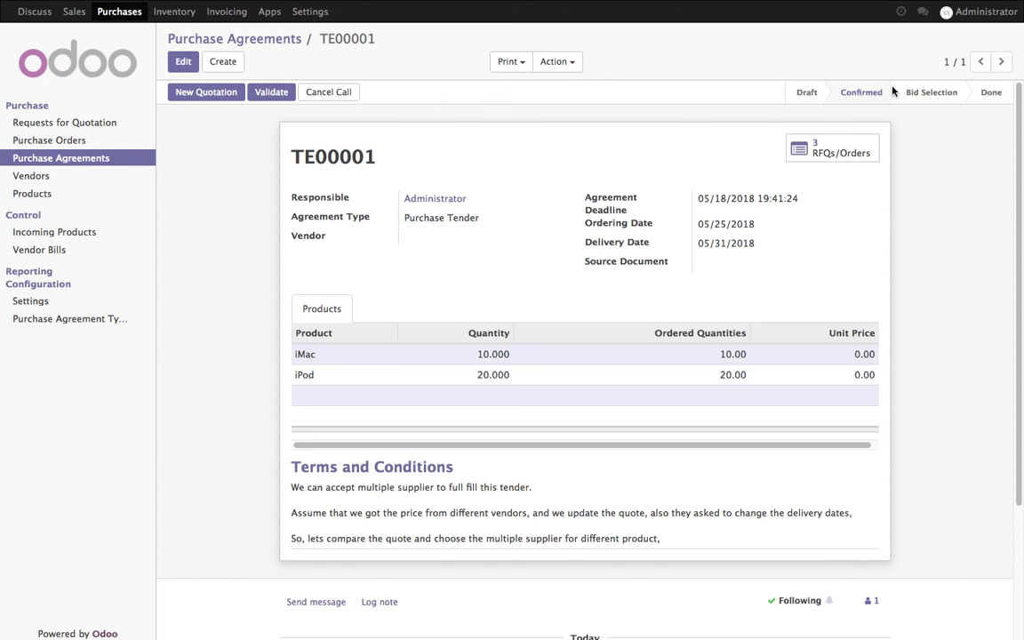
Step: Receive the iMac units of Apple India's order PO00003 by validating its shipment as an immediate transfer
{"action": "left_click", "coordinate": [844, 151]}
{"action": "left_click", "coordinate": [850, 114]}
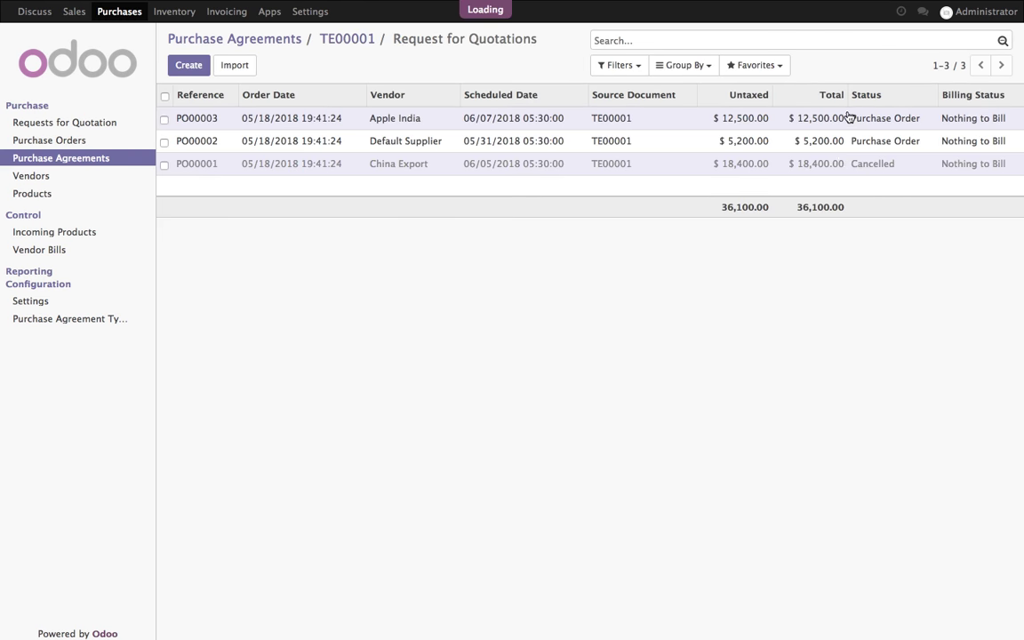
{"action": "left_click", "coordinate": [299, 92]}
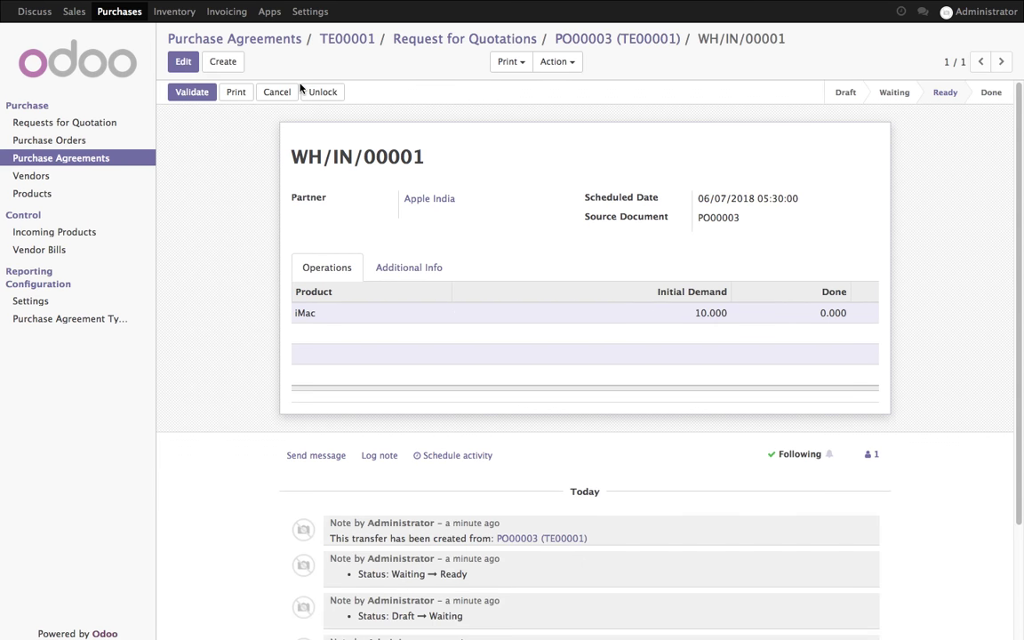
{"action": "left_click", "coordinate": [178, 93]}
{"action": "left_click", "coordinate": [196, 151]}
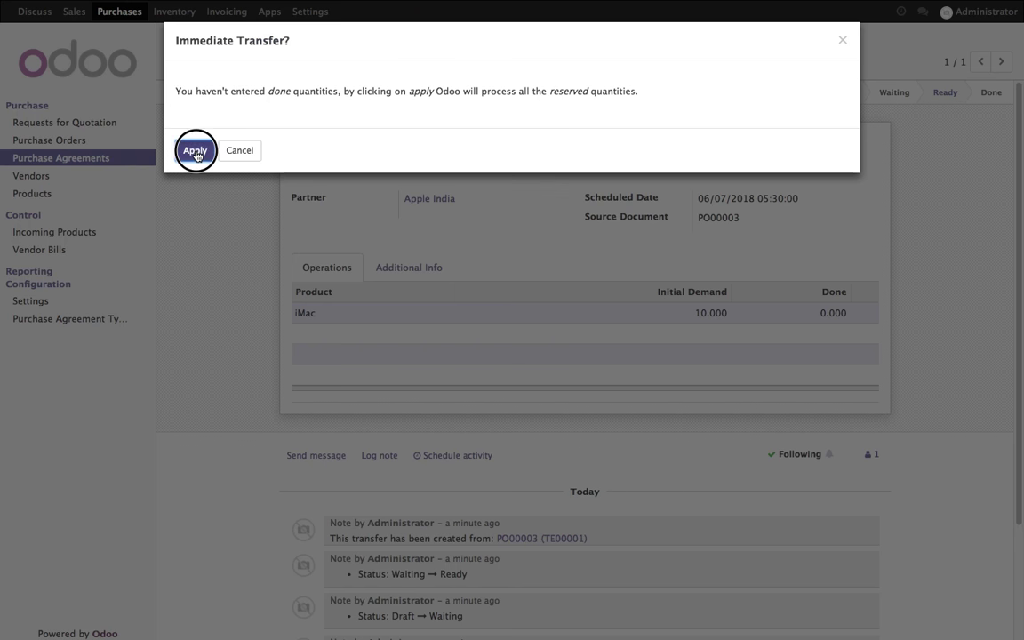
Step: Receive the iPod units of Default Supplier's order PO00002 by validating its shipment as an immediate transfer
{"action": "left_click", "coordinate": [424, 40]}
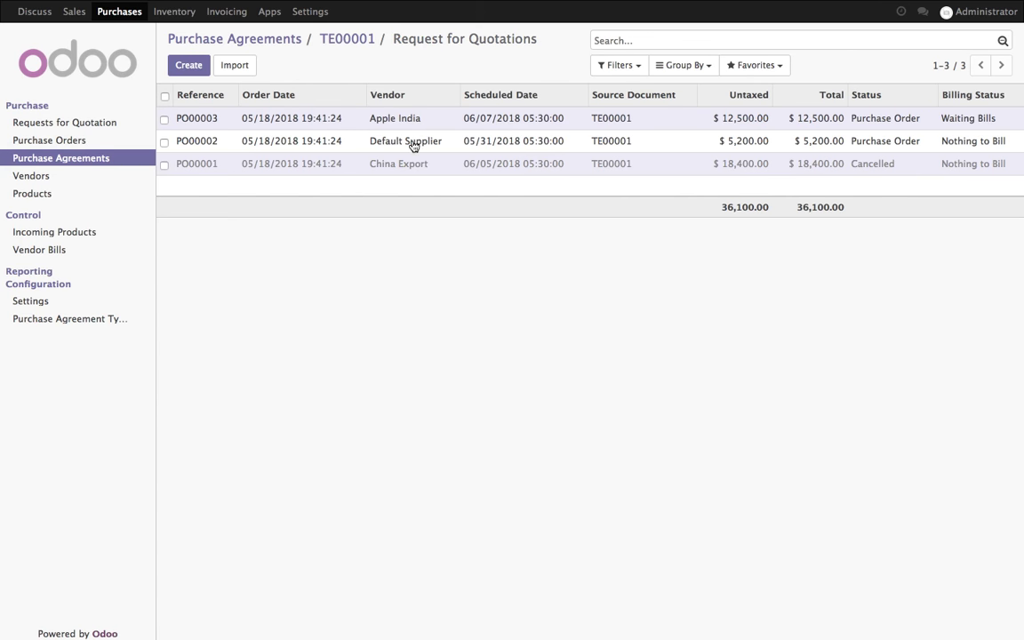
{"action": "left_click", "coordinate": [917, 149]}
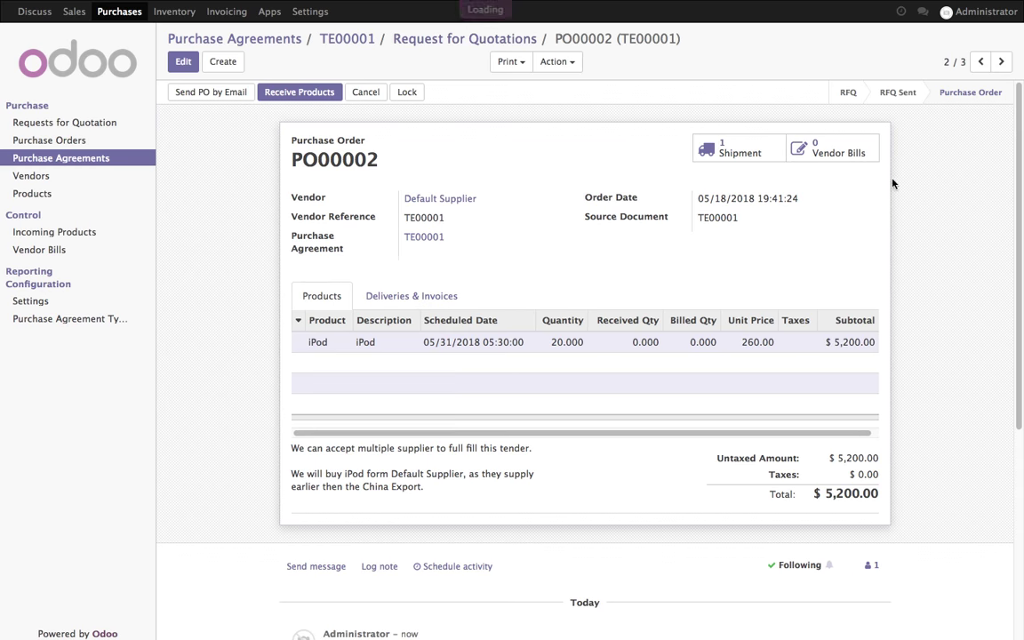
{"action": "left_click", "coordinate": [308, 94]}
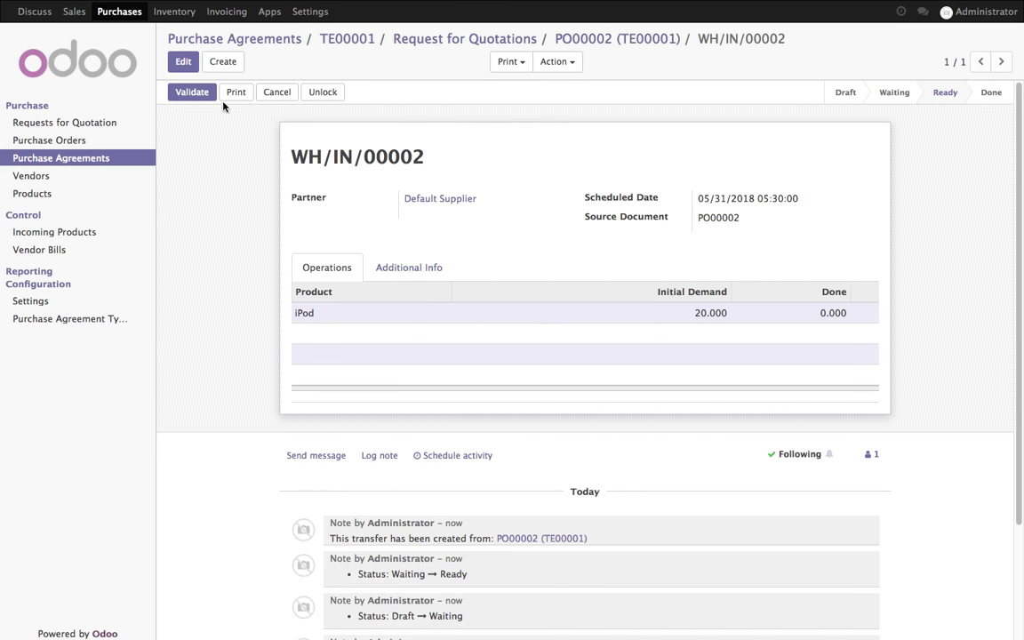
{"action": "left_click", "coordinate": [209, 94]}
{"action": "left_click", "coordinate": [201, 151]}
Step: Return to purchase agreement TE00001, validate it and set it to Done
{"action": "left_click", "coordinate": [366, 40]}
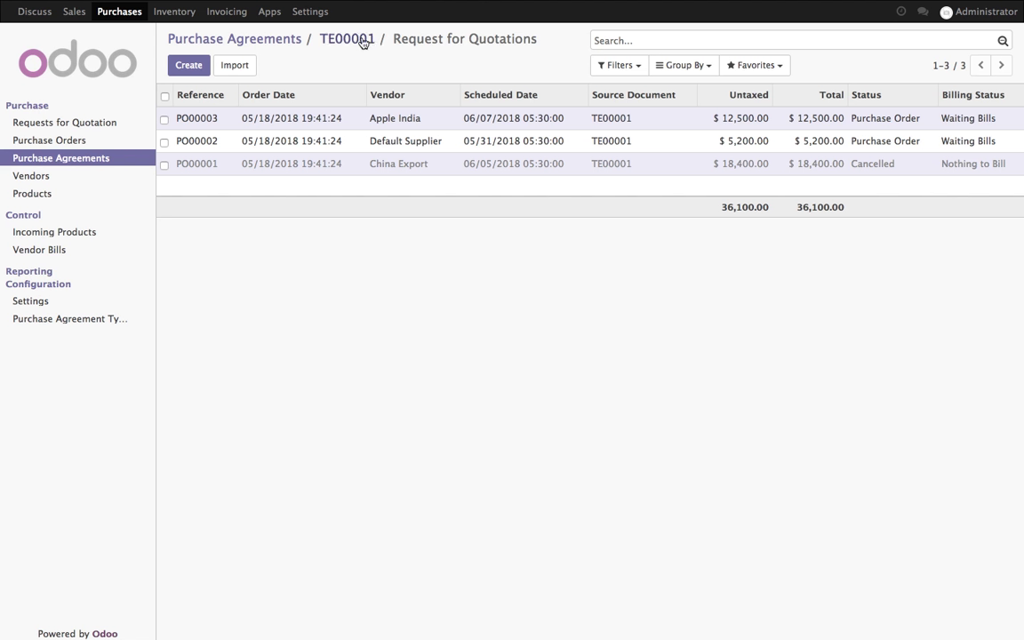
{"action": "left_click", "coordinate": [363, 40]}
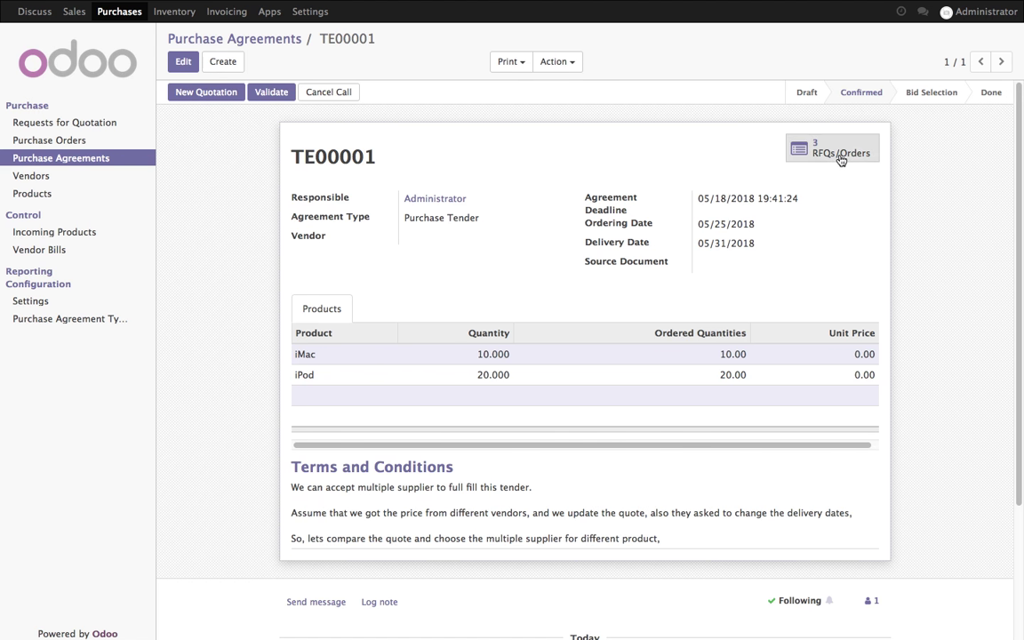
{"action": "left_click", "coordinate": [260, 94]}
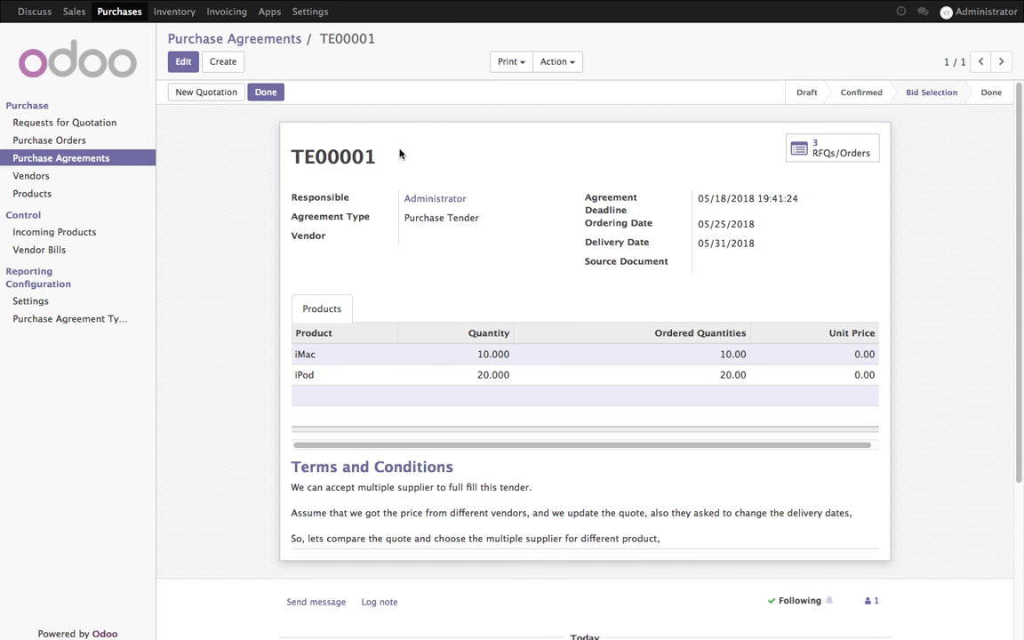
{"action": "left_click", "coordinate": [272, 97]}
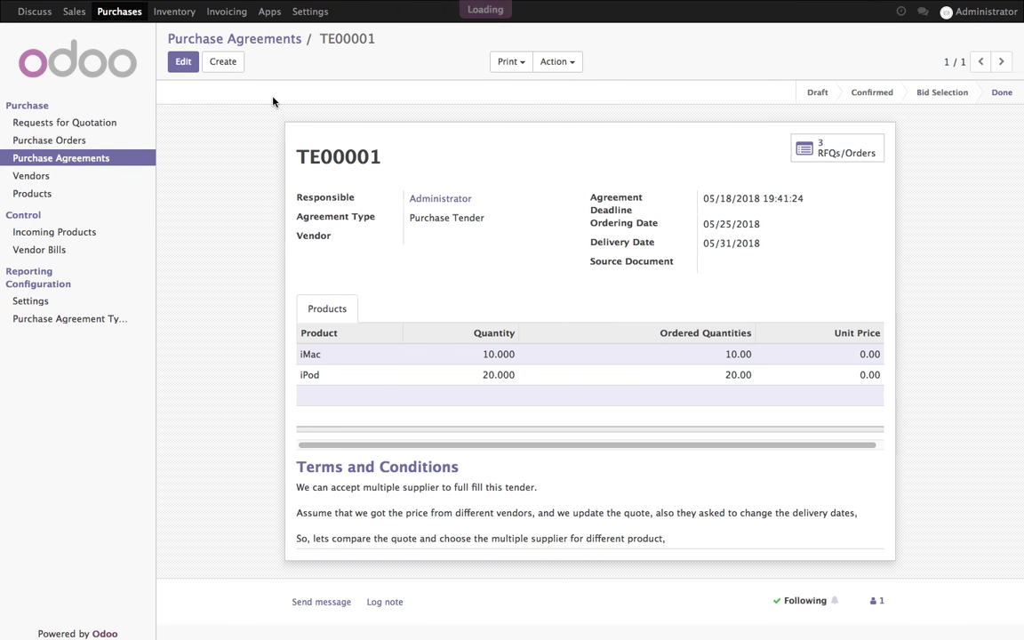
Step: Log the note "When you choose to buy form different supplier, you have yo manually close the tender." on TE00001 and reopen its quotation list
{"action": "left_click", "coordinate": [183, 62]}
{"action": "scroll", "coordinate": [548, 467], "scroll_direction": "down", "scroll_amount": 5}
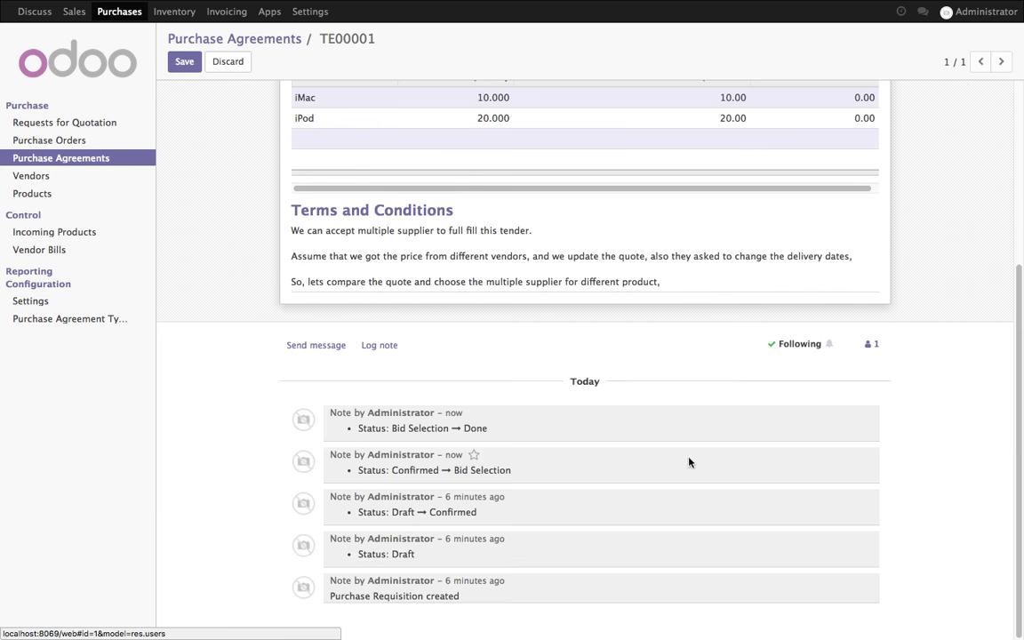
{"action": "left_click", "coordinate": [374, 346]}
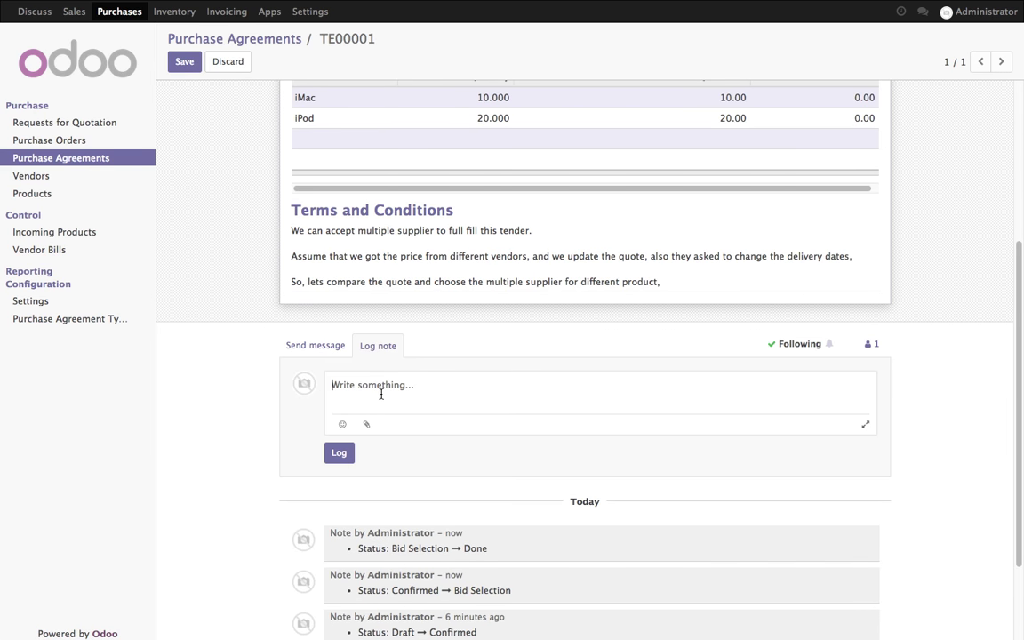
{"action": "type", "text": "When you choose to buy form different supplierm you"}
{"action": "key", "text": "BackSpace"}
{"action": "key", "text": "BackSpace"}
{"action": "key", "text": "BackSpace"}
{"action": "type", "text": "you ha"}
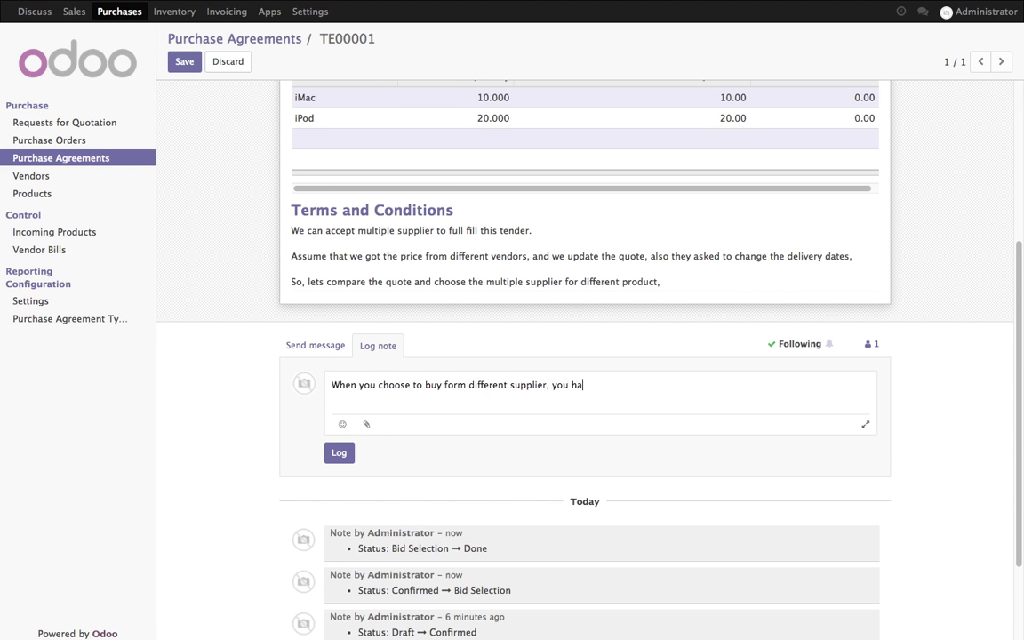
{"action": "type", "text": "ve yo manually close the "}
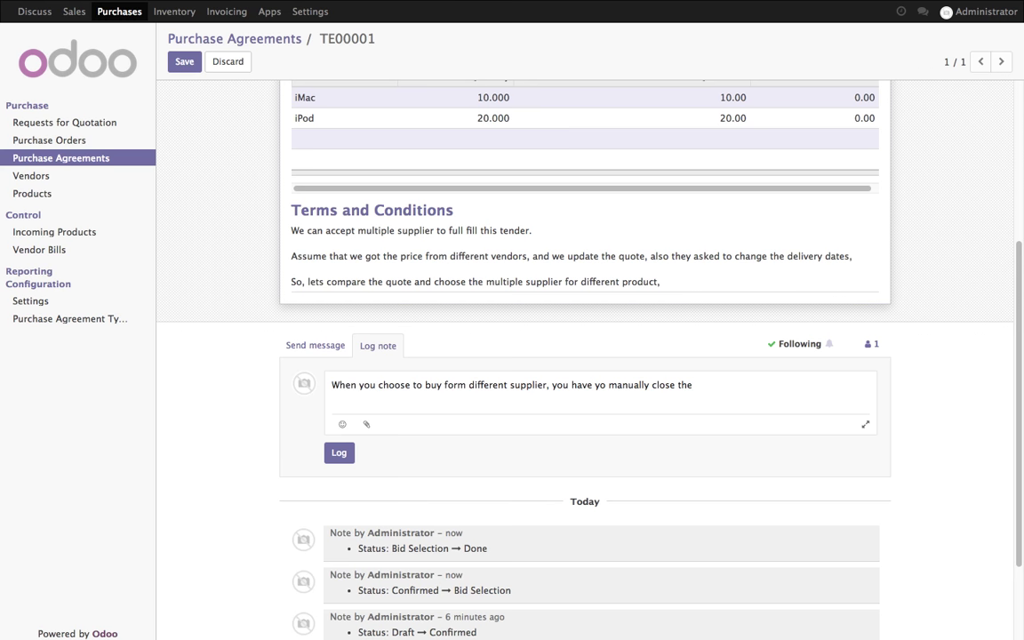
{"action": "type", "text": "tender."}
{"action": "left_click", "coordinate": [339, 452]}
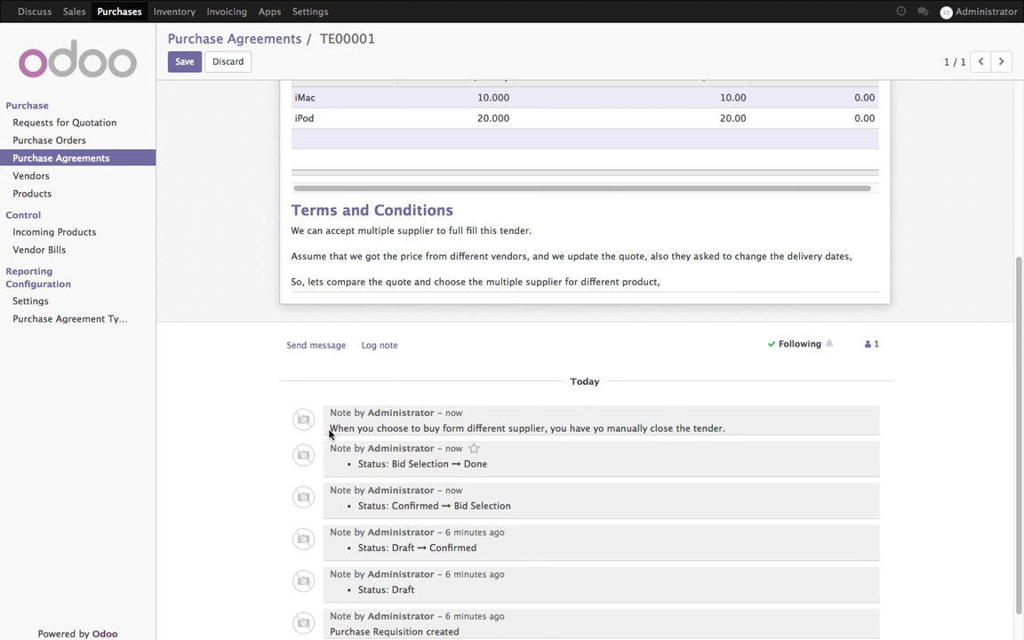
{"action": "scroll", "coordinate": [604, 404], "scroll_direction": "up", "scroll_amount": 5}
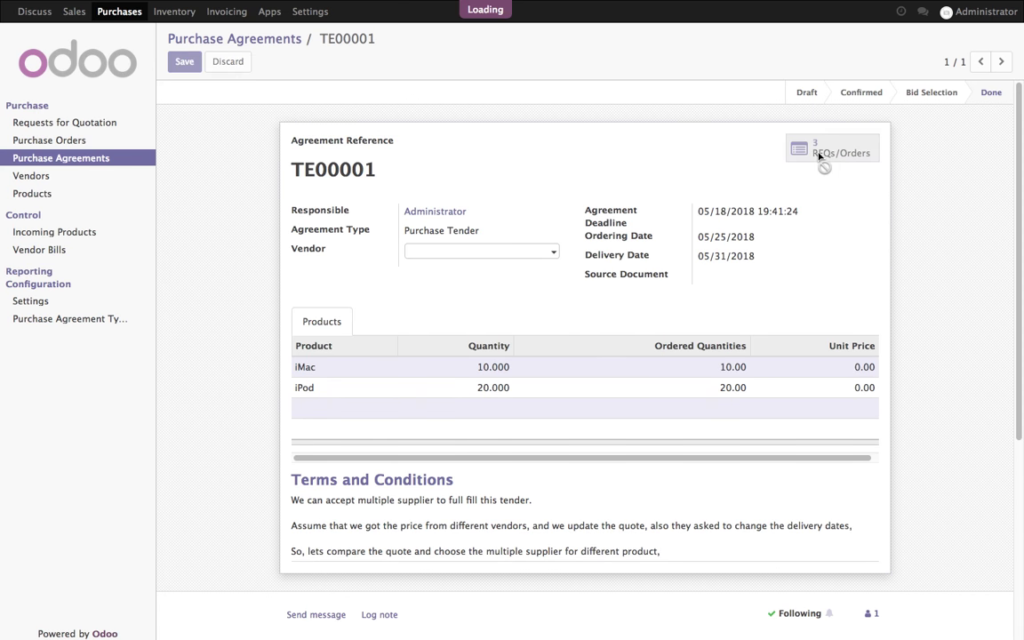
{"action": "left_click", "coordinate": [818, 155]}
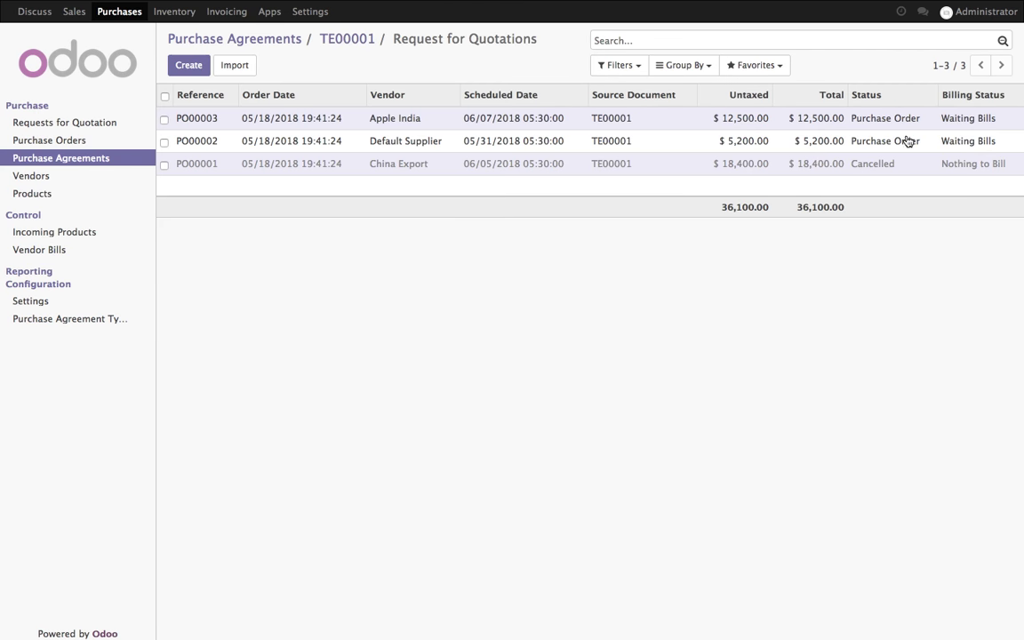